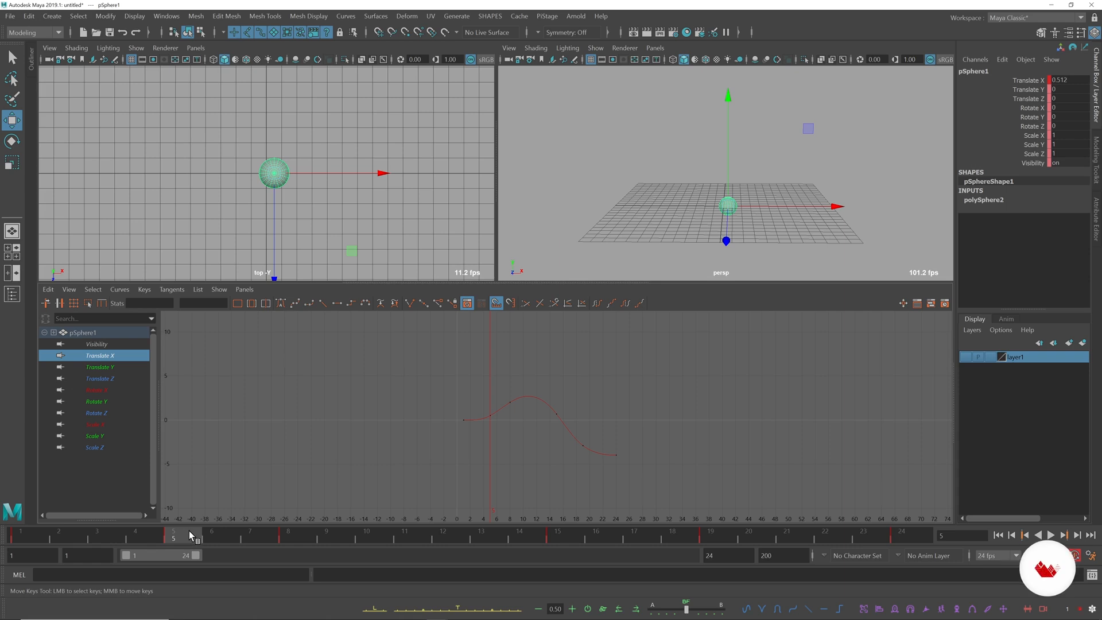
# - Replace the sphere's key at frame 15 with a copy of its frame 5 key
pyautogui.rightClick(181, 537)
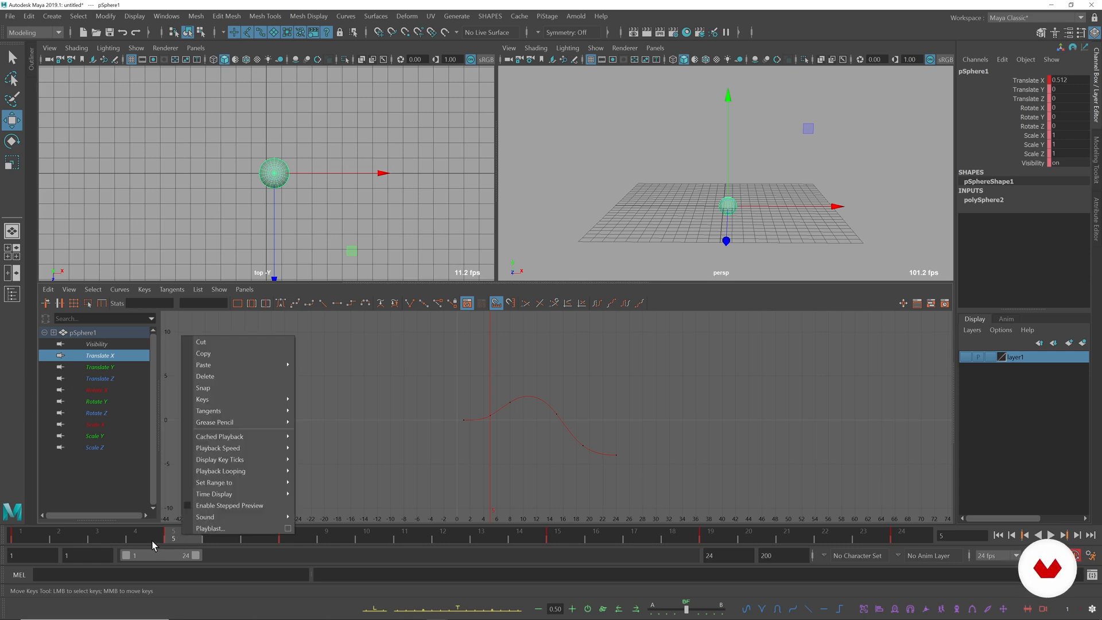
pyautogui.click(204, 354)
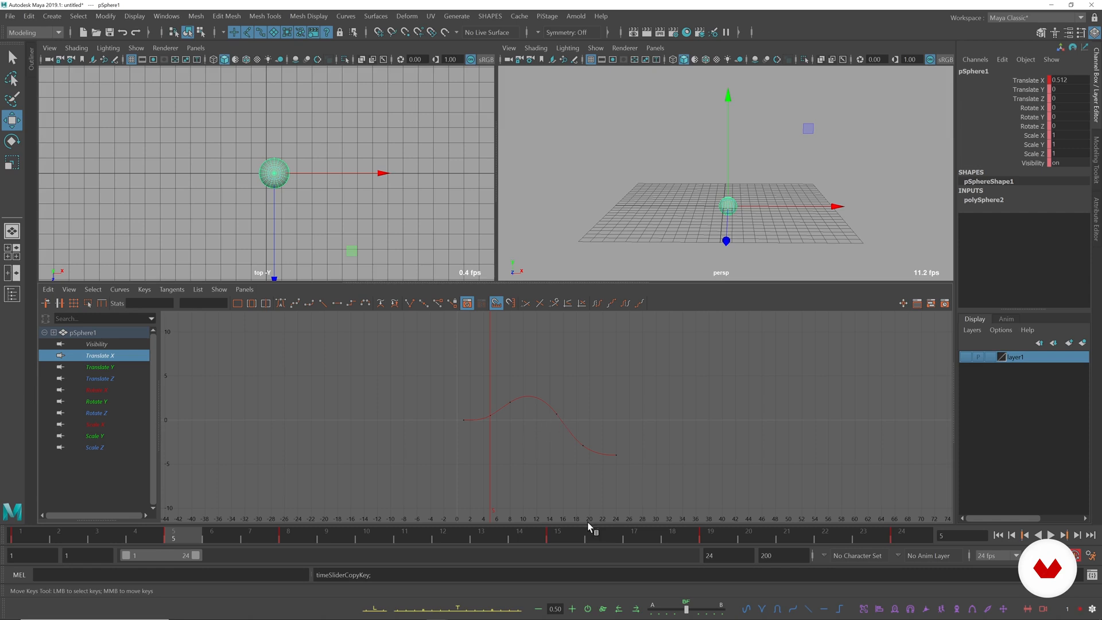
pyautogui.click(557, 532)
pyautogui.rightClick(567, 543)
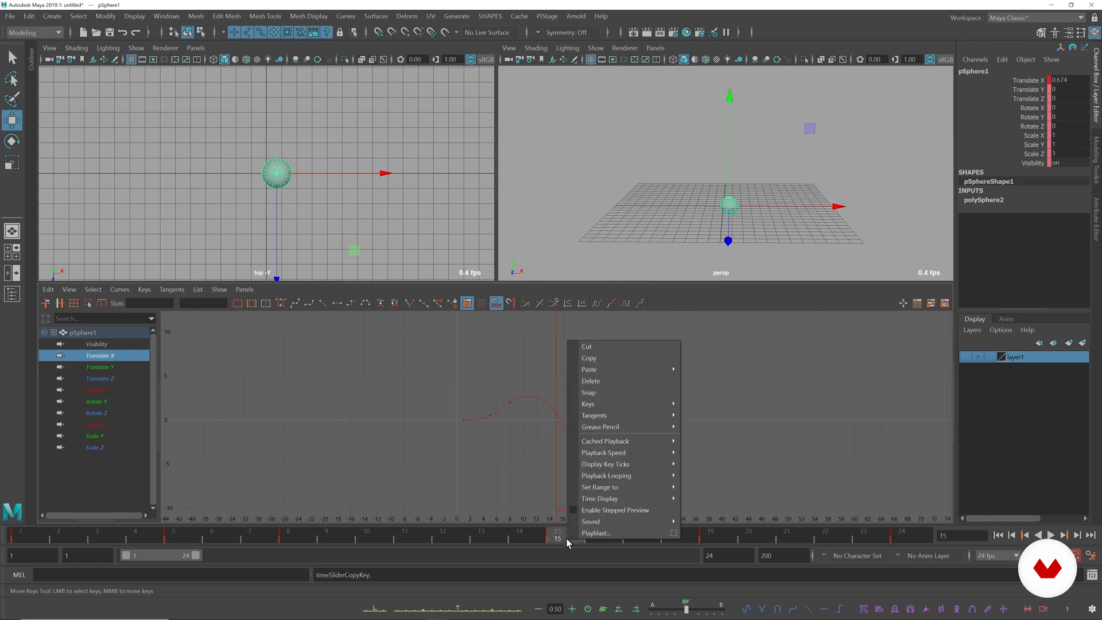
pyautogui.click(609, 381)
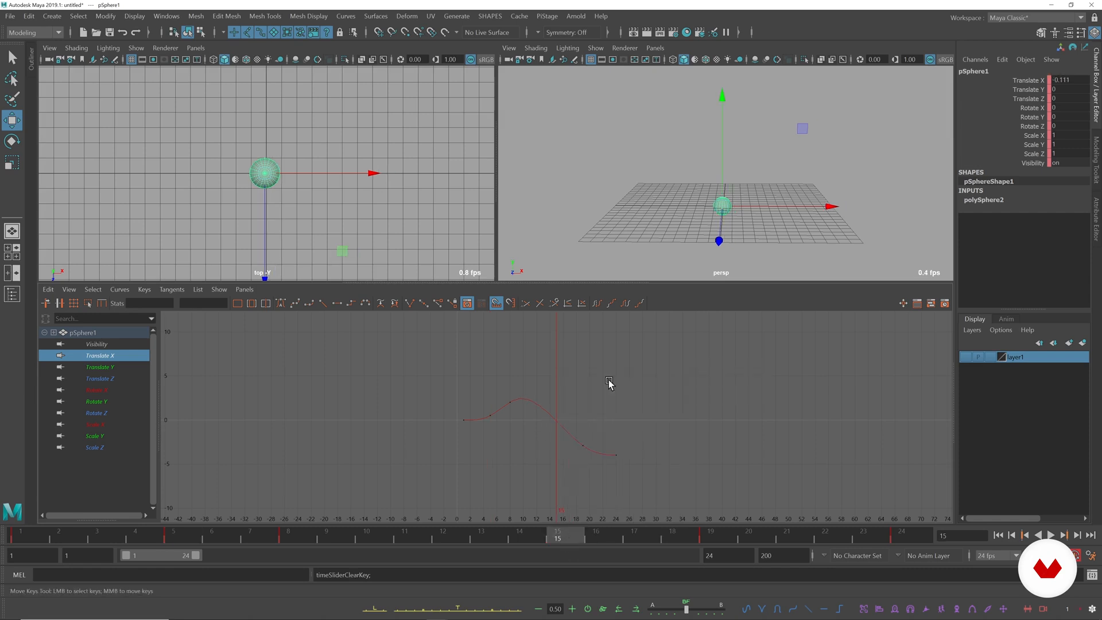
pyautogui.rightClick(558, 538)
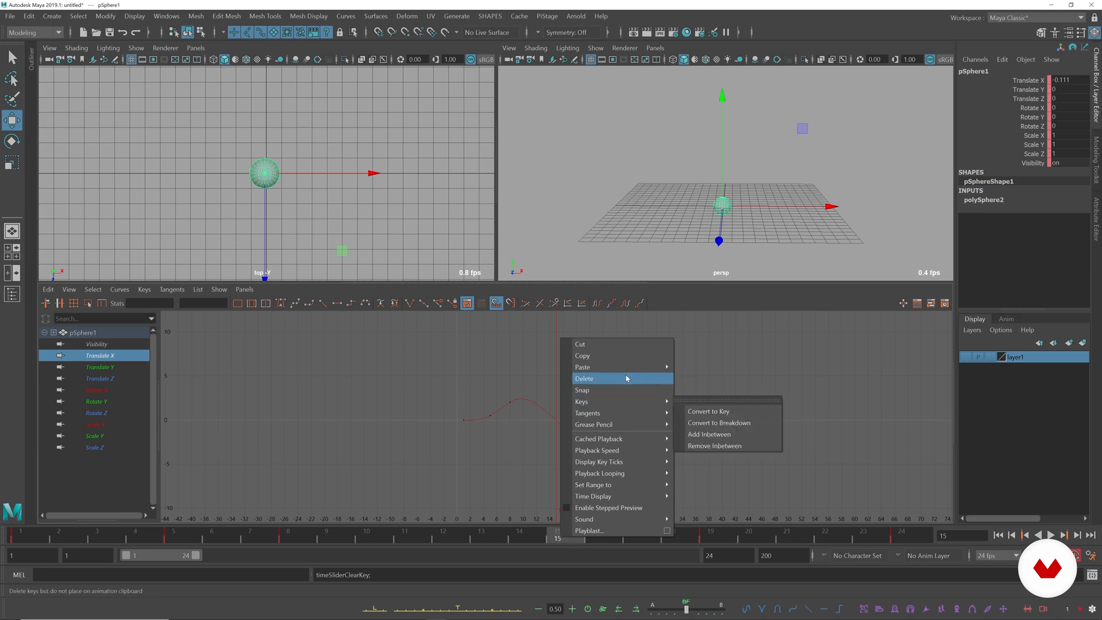
pyautogui.moveTo(609, 367)
pyautogui.click(737, 378)
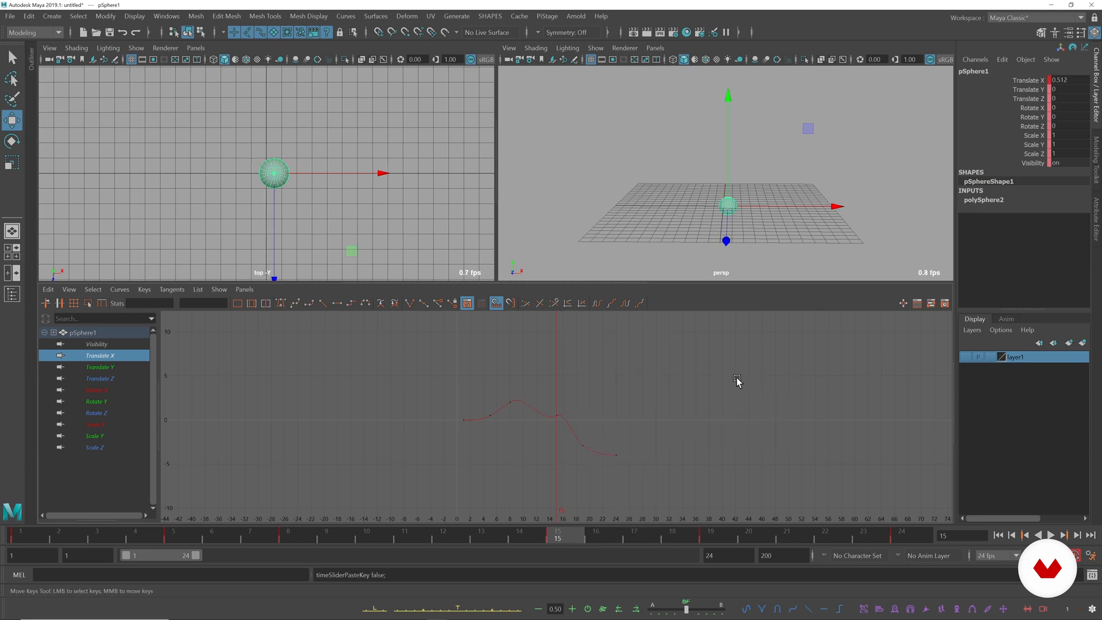
# - Tilt the tangents of the Translate X key at frame 15 downward so the curve passes smoothly through it
pyautogui.keyDown('alt'); pyautogui.moveTo(474, 405); pyautogui.dragTo(503, 416, button='right'); pyautogui.keyUp('alt')
pyautogui.keyDown('alt'); pyautogui.moveTo(541, 408); pyautogui.dragTo(564, 430, button='middle'); pyautogui.keyUp('alt')
pyautogui.moveTo(599, 423); pyautogui.dragTo(536, 467)
pyautogui.keyDown('alt'); pyautogui.moveTo(196, 427); pyautogui.dragTo(290, 411, button='middle'); pyautogui.keyUp('alt')
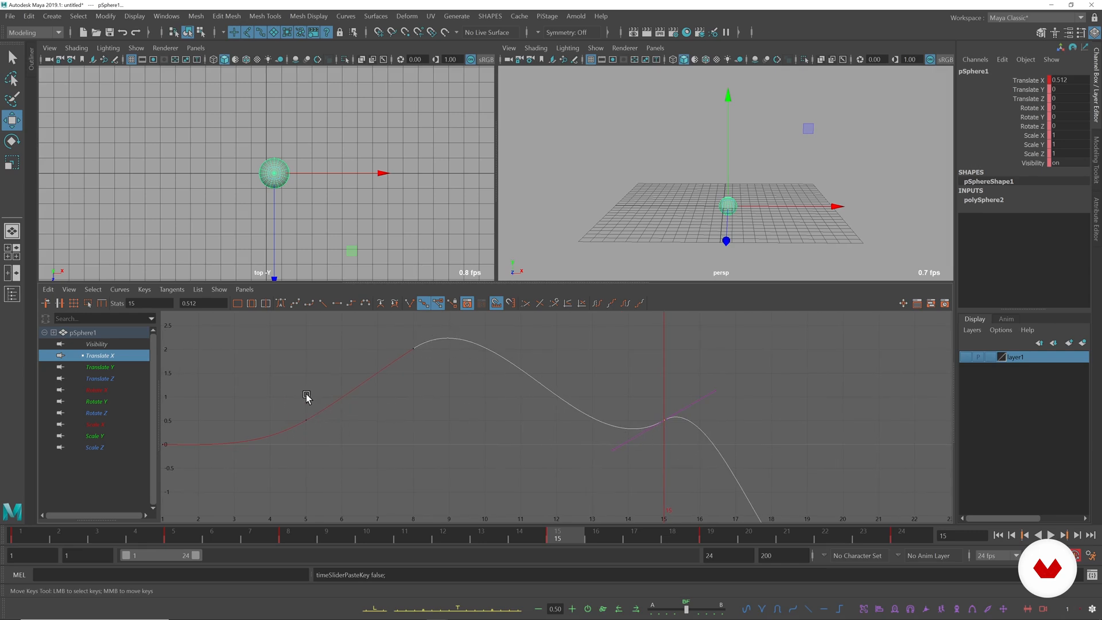
pyautogui.moveTo(330, 389); pyautogui.dragTo(283, 438)
pyautogui.moveTo(751, 400); pyautogui.dragTo(590, 453)
pyautogui.moveTo(273, 406); pyautogui.dragTo(292, 435)
pyautogui.click(361, 425)
pyautogui.click(362, 392)
pyautogui.moveTo(727, 375); pyautogui.dragTo(642, 437)
pyautogui.moveTo(729, 374); pyautogui.dragTo(700, 407)
pyautogui.moveTo(764, 397); pyautogui.dragTo(748, 465, button='middle')
pyautogui.keyDown('alt'); pyautogui.moveTo(795, 424); pyautogui.dragTo(677, 419, button='right'); pyautogui.keyUp('alt')
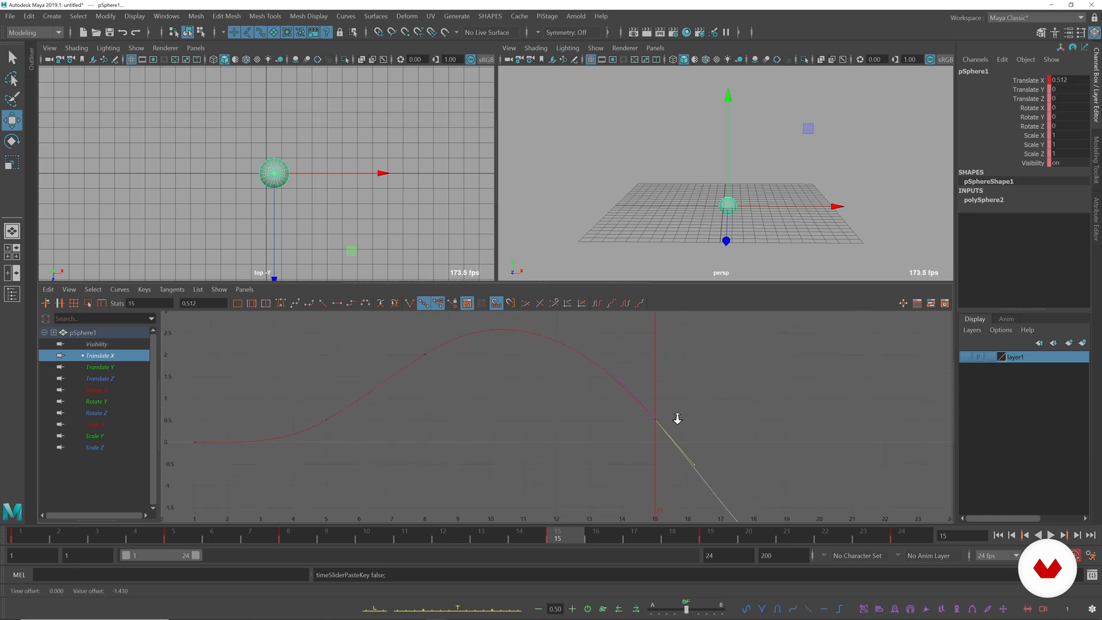
# - Play back the sphere's animation with its curve in view and again in the full-size perspective view
pyautogui.keyDown('alt'); pyautogui.moveTo(816, 424); pyautogui.dragTo(681, 420, button='right'); pyautogui.keyUp('alt')
pyautogui.hotkey('alt', 'v')
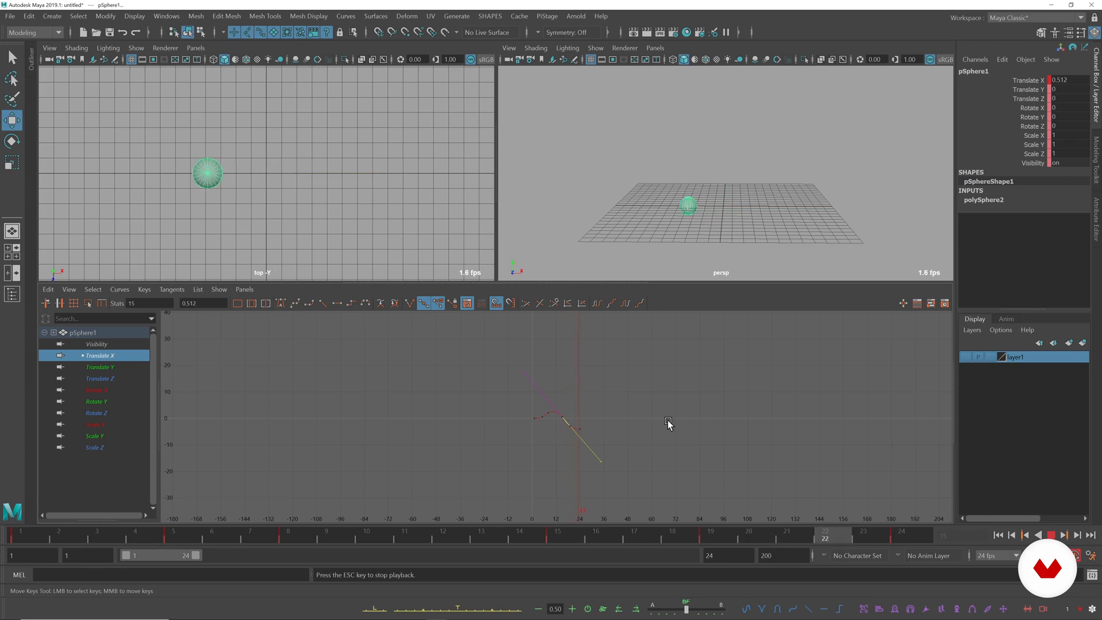
pyautogui.press('Escape')
pyautogui.press('a')
pyautogui.keyDown('alt'); pyautogui.moveTo(745, 413); pyautogui.dragTo(669, 360, button='right'); pyautogui.keyUp('alt')
pyautogui.press('space')
pyautogui.click(1051, 535)
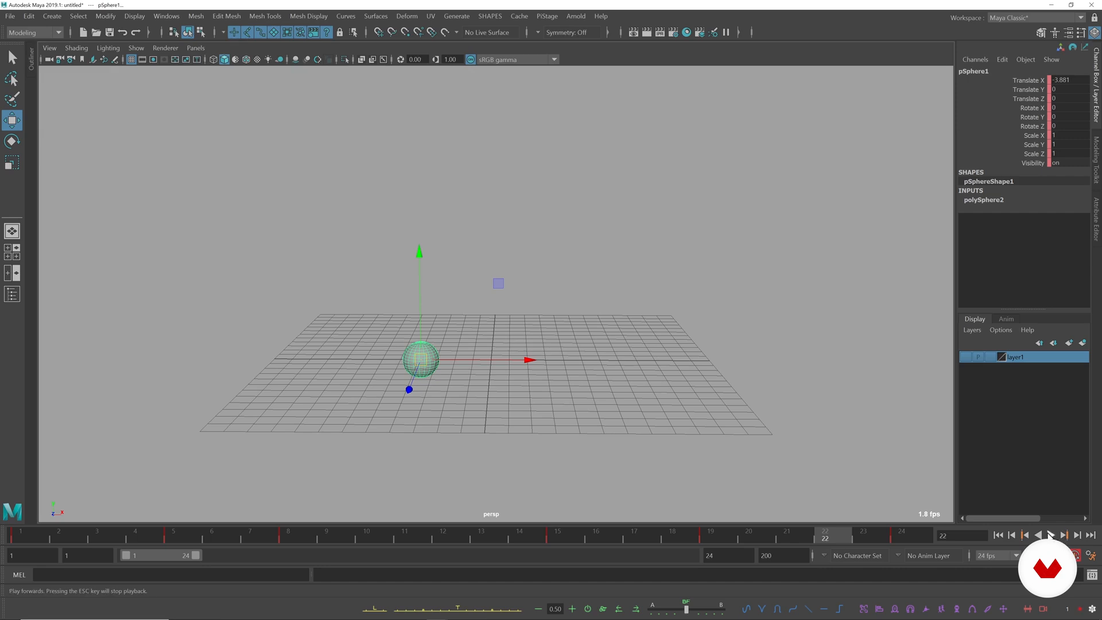
pyautogui.click(1051, 535)
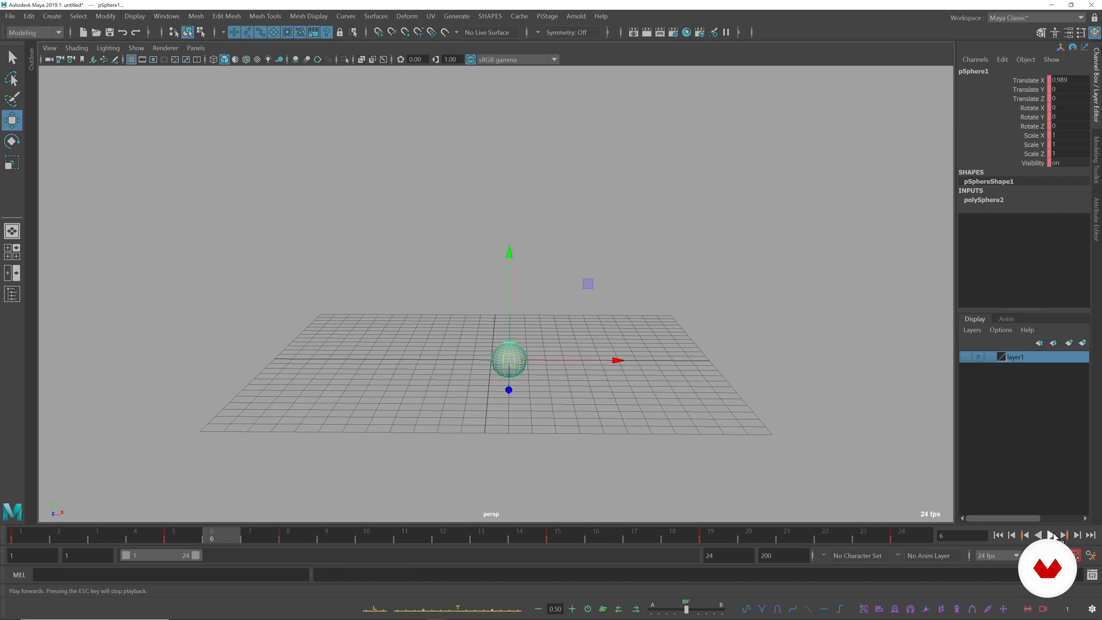
# - Step forward through the sphere's keys one at a time and jump to the last frame
pyautogui.click(1062, 535)
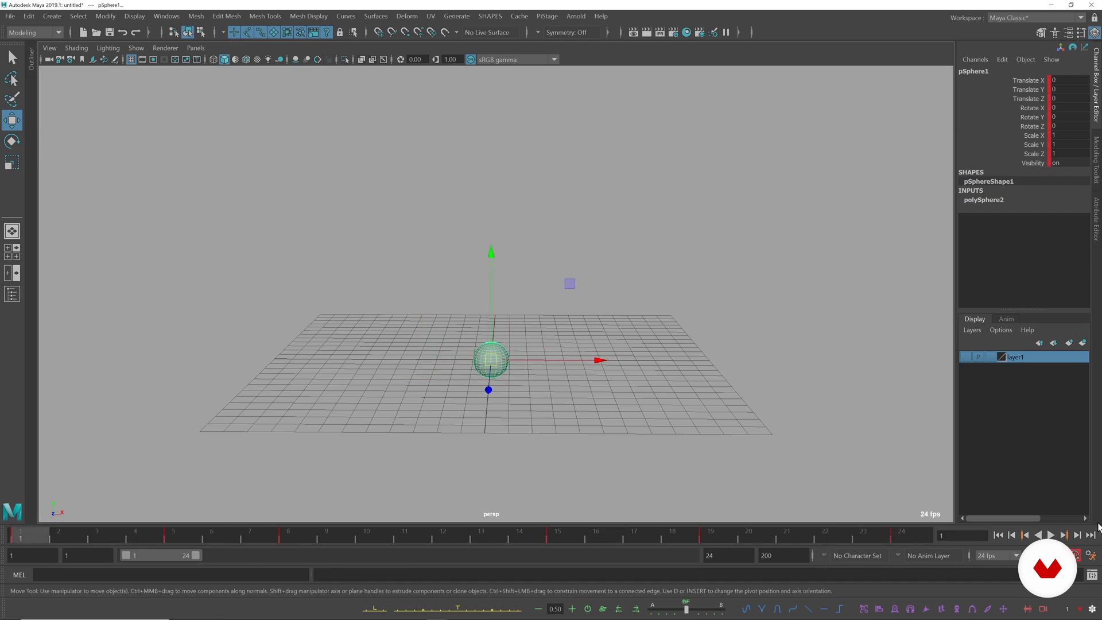
pyautogui.click(1063, 535)
pyautogui.click(1063, 535)
pyautogui.click(1063, 535)
pyautogui.click(1063, 535)
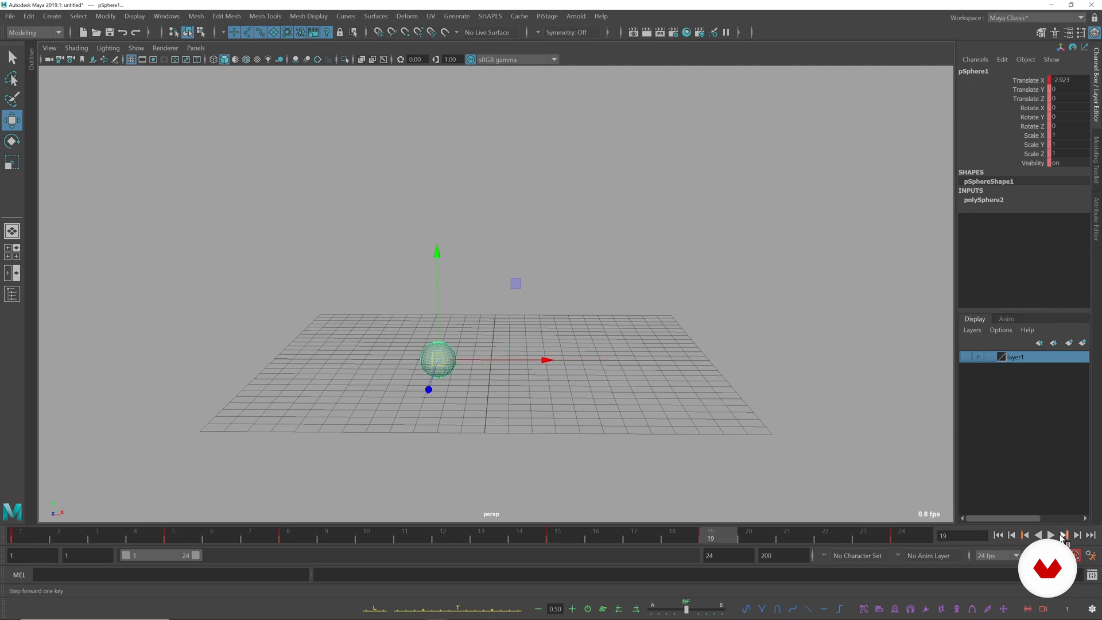
pyautogui.click(1089, 535)
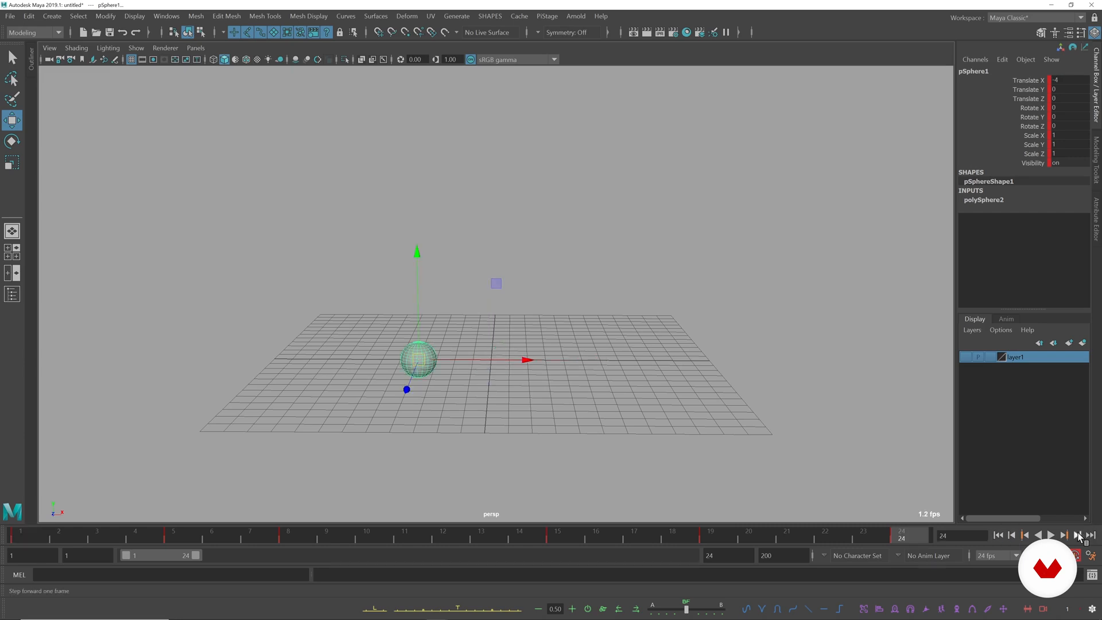
# - Step backward through the animation frame by frame, step forward again, and scrub the timeline to frame 24
pyautogui.click(1012, 535)
pyautogui.click(1012, 535)
pyautogui.click(1012, 535)
pyautogui.click(1012, 535)
pyautogui.click(1012, 535)
pyautogui.doubleClick(1012, 535)
pyautogui.doubleClick(1011, 535)
pyautogui.click(1012, 535)
pyautogui.doubleClick(1012, 535)
pyautogui.doubleClick(1012, 535)
pyautogui.hotkey('alt', ',')
pyautogui.hotkey('alt', ',')
pyautogui.hotkey('alt', ',')
pyautogui.hotkey('alt', ',')
pyautogui.hotkey('alt', ',')
pyautogui.hotkey('alt', ',')
pyautogui.hotkey('alt', '.')
pyautogui.hotkey('alt', '.')
pyautogui.hotkey('alt', '.')
pyautogui.hotkey('alt', '.')
pyautogui.moveTo(288, 535); pyautogui.dragTo(996, 530)
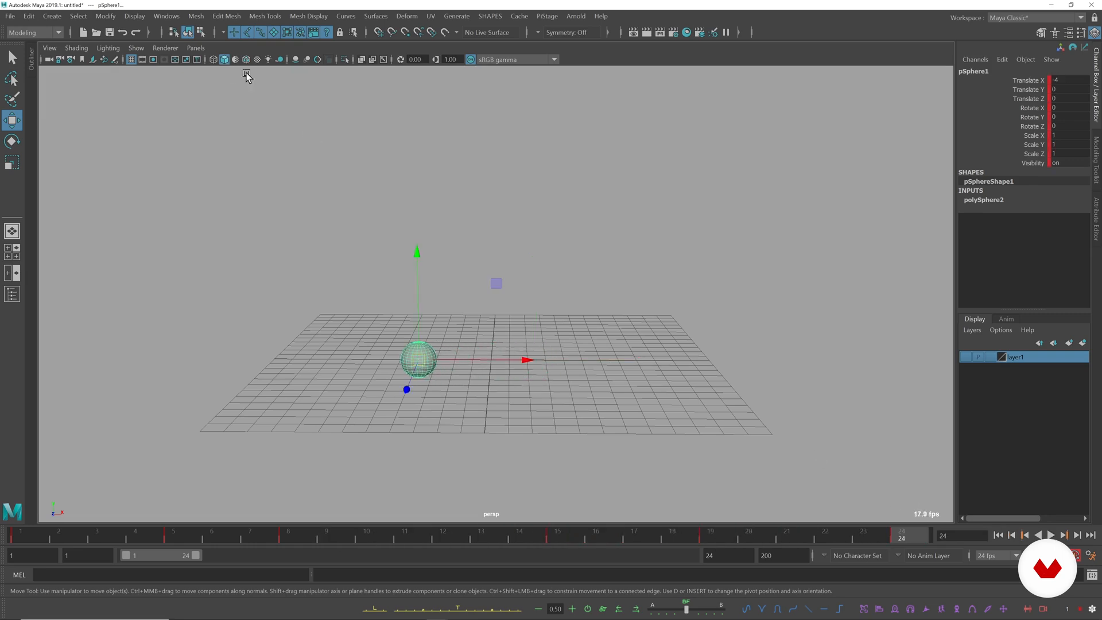
pyautogui.click(166, 16)
pyautogui.moveTo(254, 127)
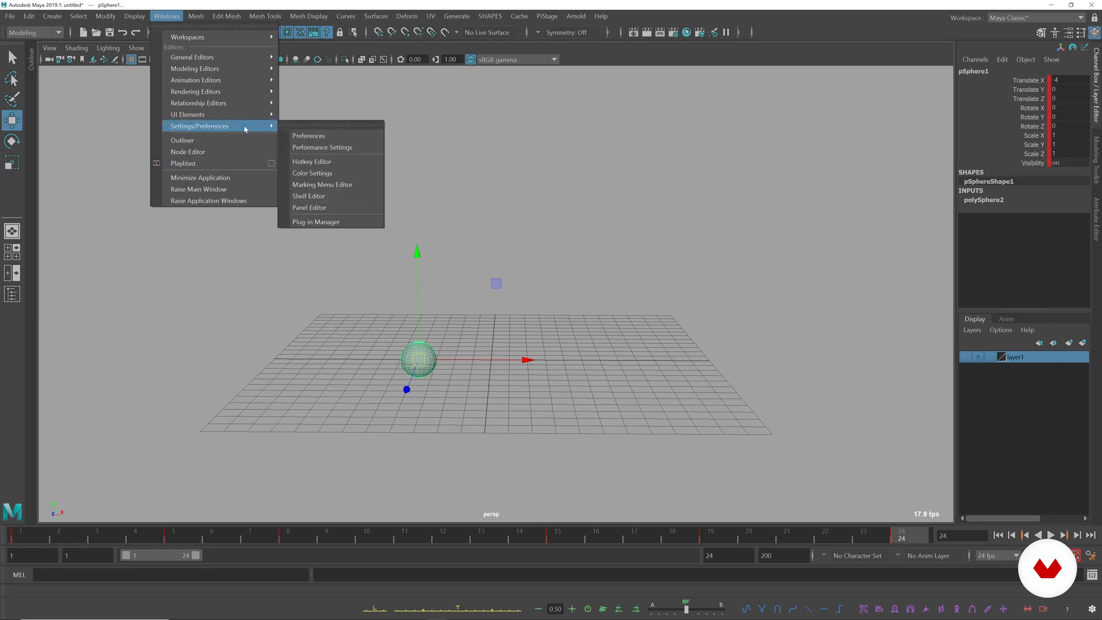
pyautogui.click(526, 122)
pyautogui.click(526, 123)
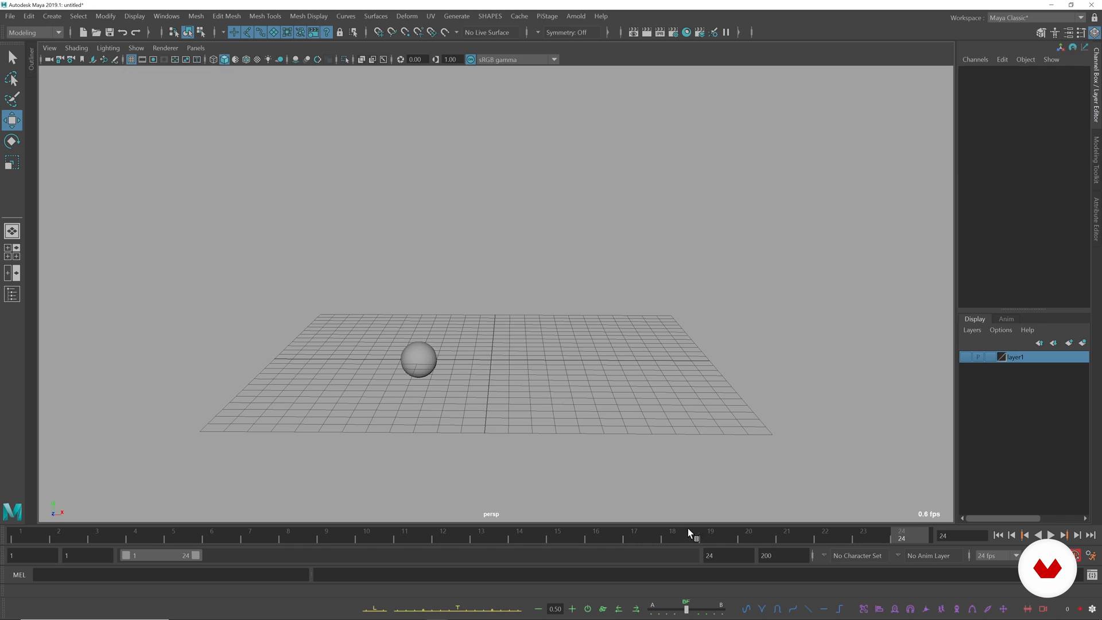
# - Play back the selected sphere's animation from frame 1 in the multi-panel layout with the Graph Editor
pyautogui.click(433, 344)
pyautogui.press('space')
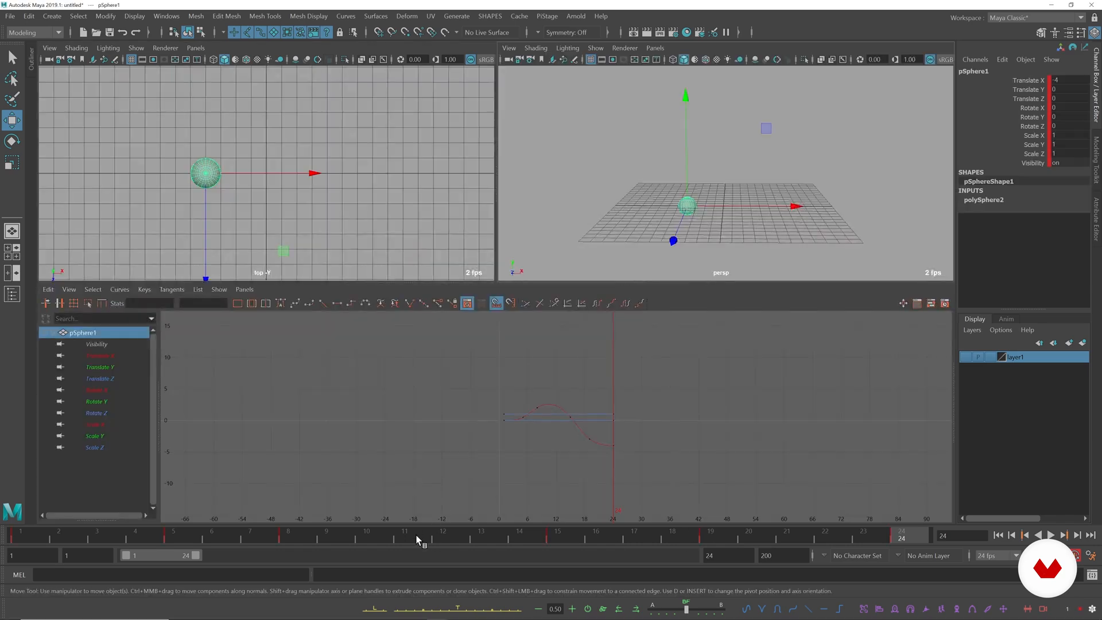
pyautogui.moveTo(419, 540); pyautogui.dragTo(16, 516)
pyautogui.hotkey('alt', 'v')
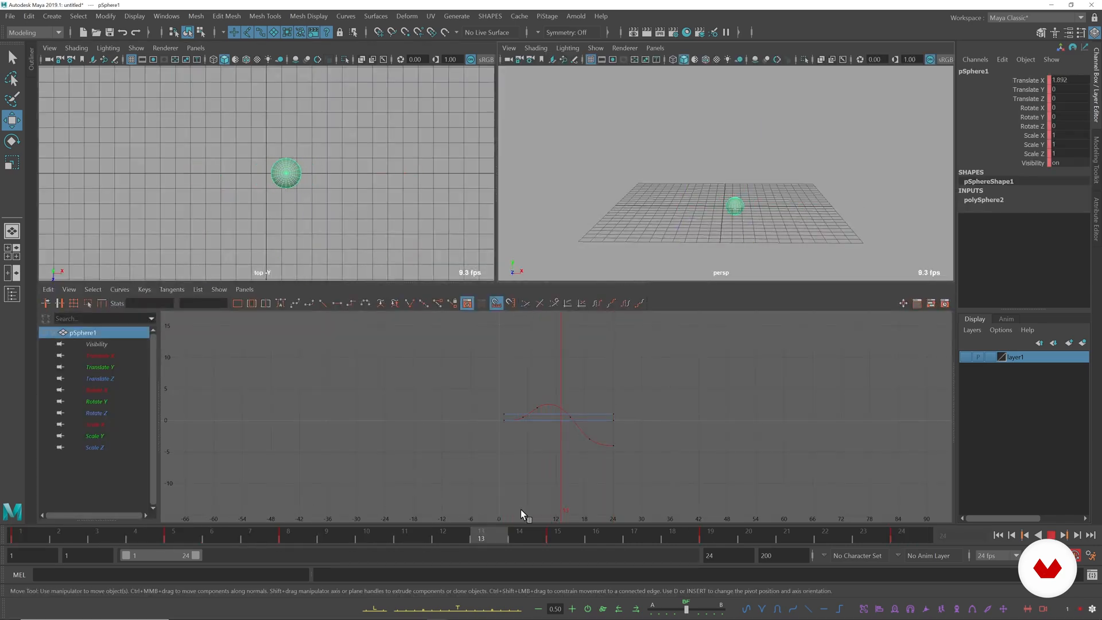
pyautogui.hotkey('alt', 'v')
# - Reset the sphere's Translate X, Y and Z channels to their defaults at frame 24 and undo that reset
pyautogui.scroll(3, 504, 375)
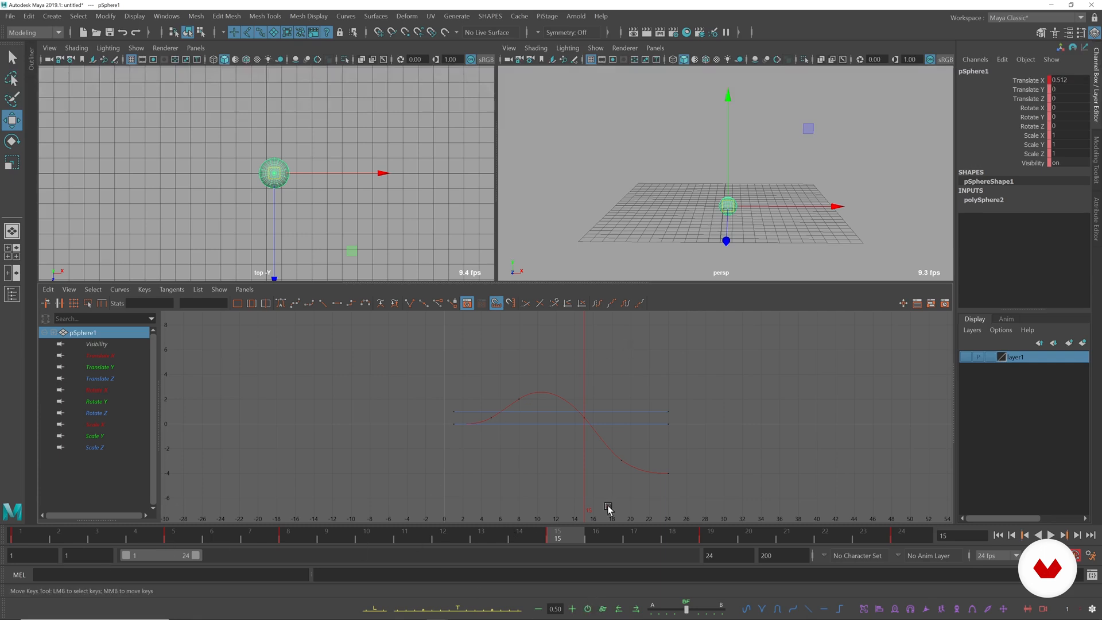
pyautogui.click(917, 539)
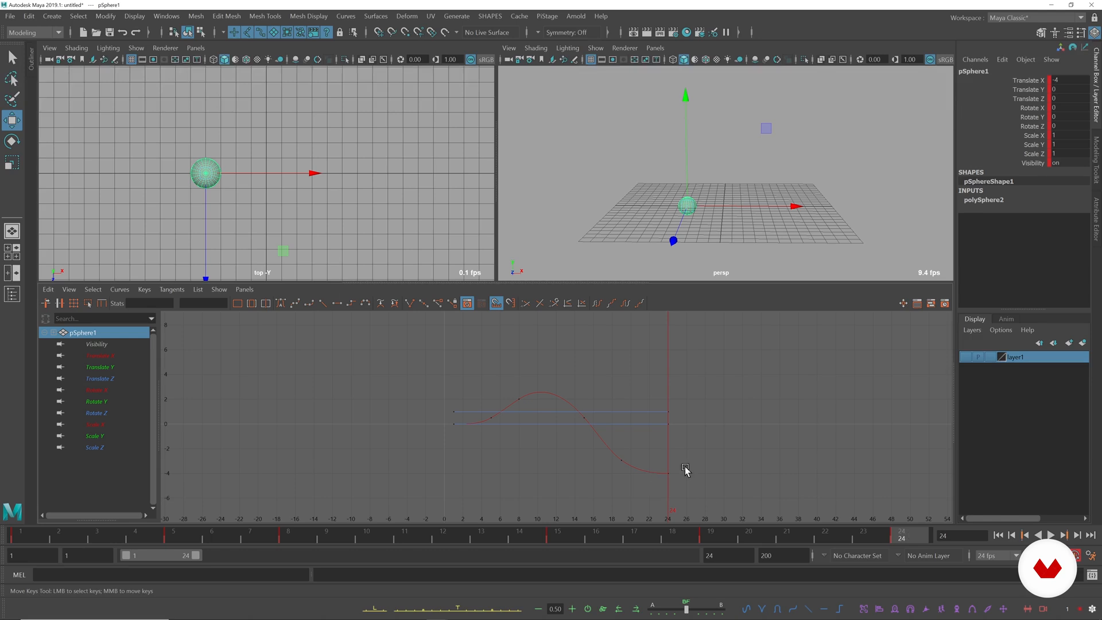
pyautogui.keyDown('alt'); pyautogui.moveTo(683, 485); pyautogui.dragTo(836, 496, button='right'); pyautogui.keyUp('alt')
pyautogui.keyDown('alt'); pyautogui.moveTo(725, 468); pyautogui.dragTo(745, 483, button='right'); pyautogui.keyUp('alt')
pyautogui.keyDown('alt'); pyautogui.moveTo(791, 465); pyautogui.dragTo(749, 429, button='middle'); pyautogui.keyUp('alt')
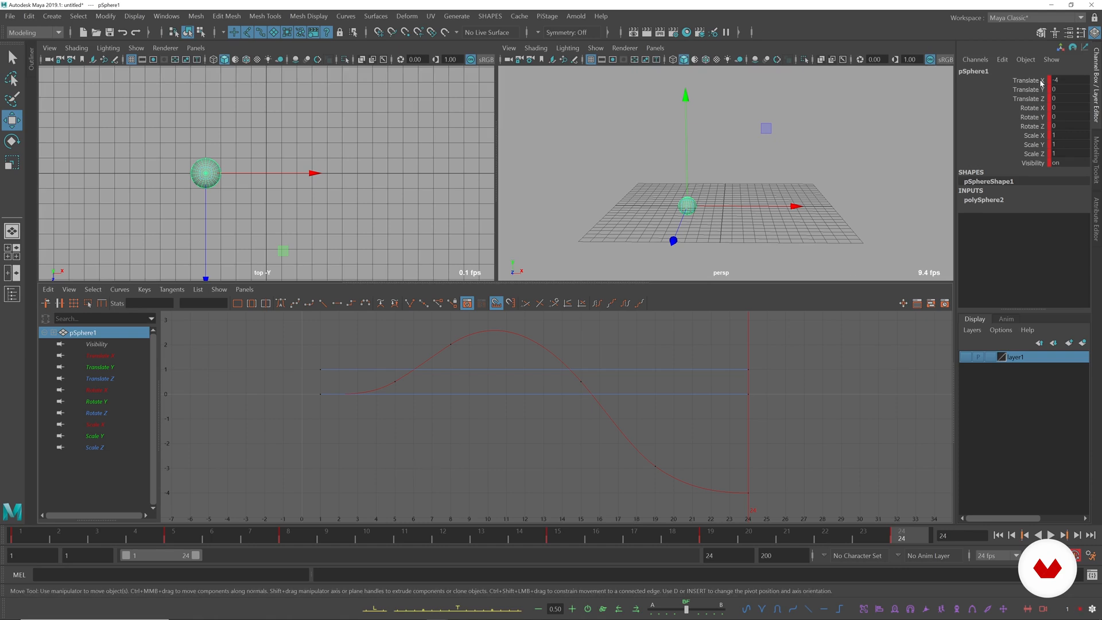
pyautogui.moveTo(1042, 82); pyautogui.dragTo(1038, 99)
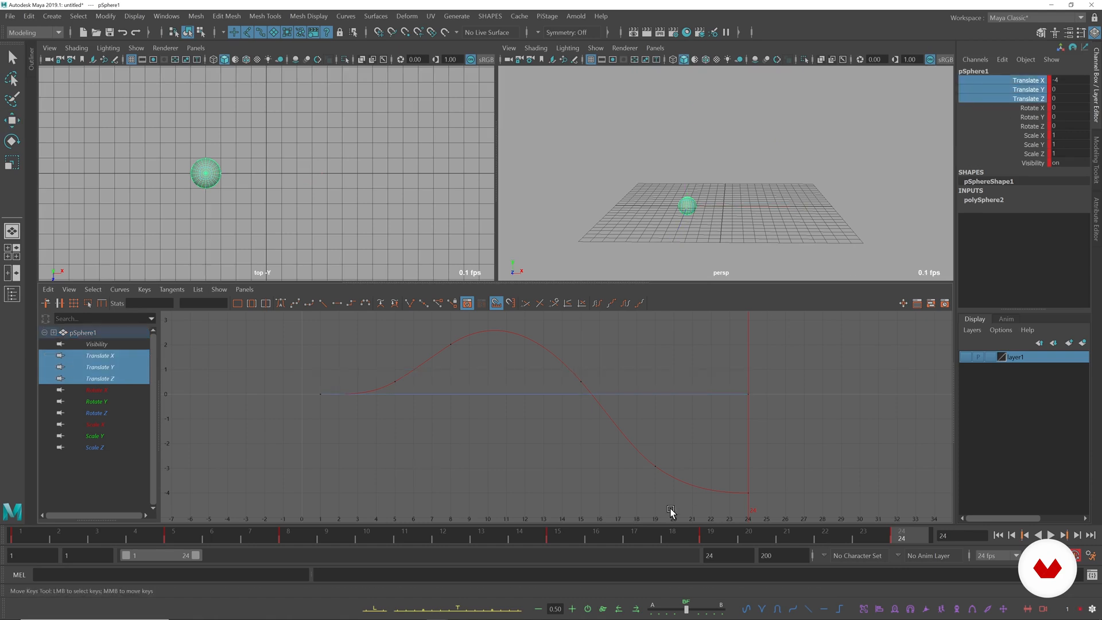
pyautogui.hotkey('ctrl', 'z')
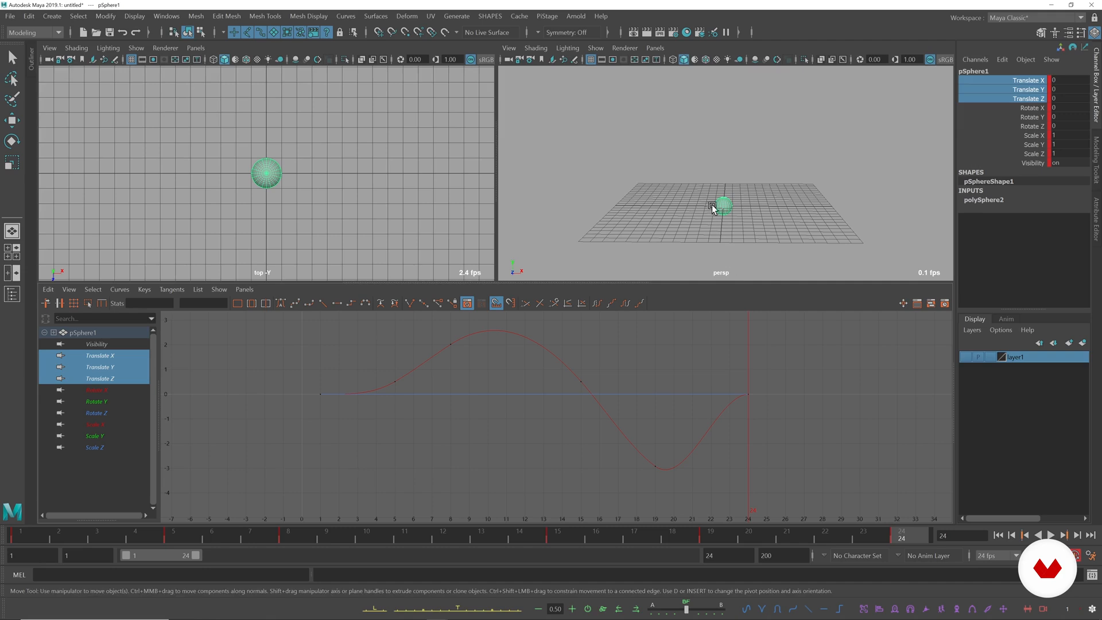
pyautogui.hotkey('ctrl', 'z')
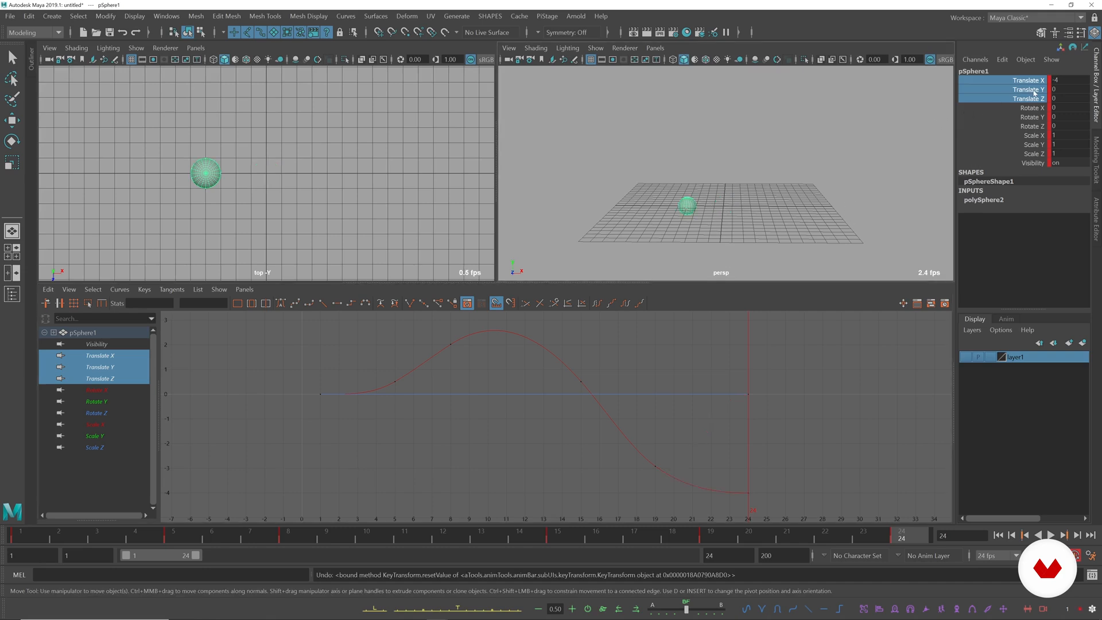
# - Delete the animation on all of the sphere's channels, from Translate X through Visibility
pyautogui.moveTo(1040, 84); pyautogui.dragTo(1040, 163)
pyautogui.rightClick(1040, 163)
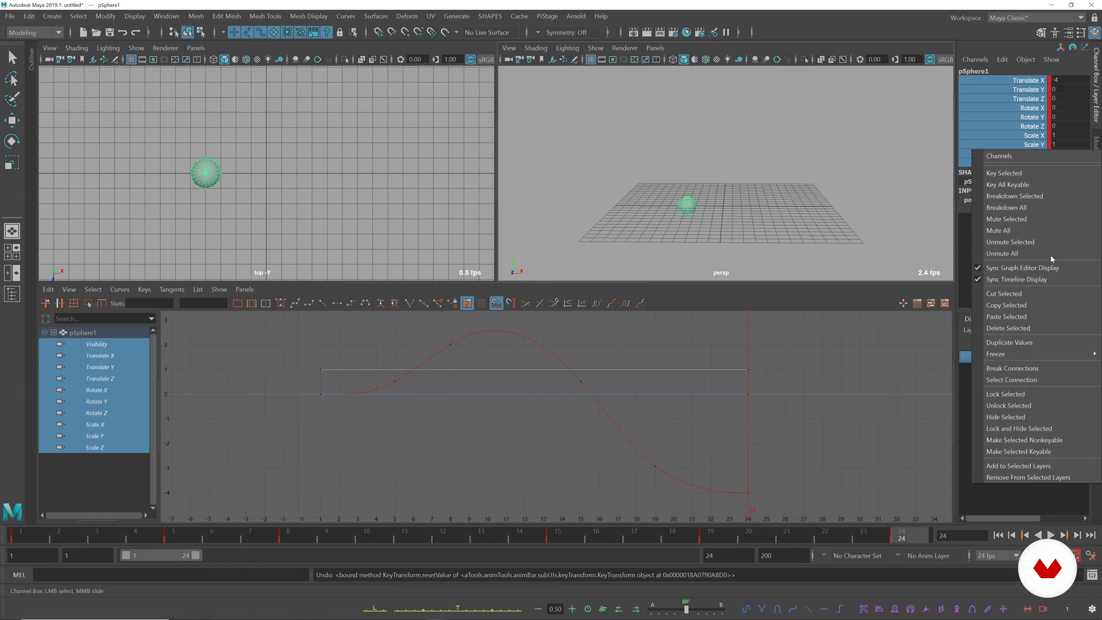
pyautogui.click(1051, 306)
pyautogui.rightClick(1031, 122)
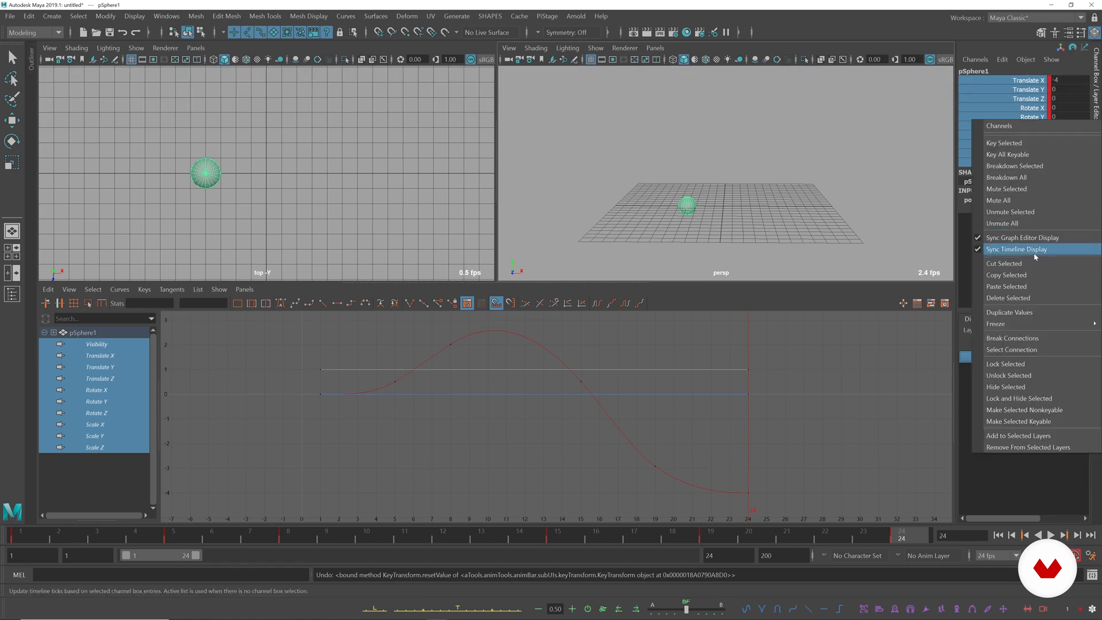
pyautogui.click(1019, 298)
# - Move the sphere freehand up and away from the grid, rotate it, and scale it uniformly to about 9.8
pyautogui.scroll(-5, 769, 178)
pyautogui.press('w')
pyautogui.moveTo(706, 175); pyautogui.dragTo(892, 80)
pyautogui.keyDown('alt'); pyautogui.moveTo(872, 115); pyautogui.dragTo(829, 151, button='middle'); pyautogui.keyUp('alt')
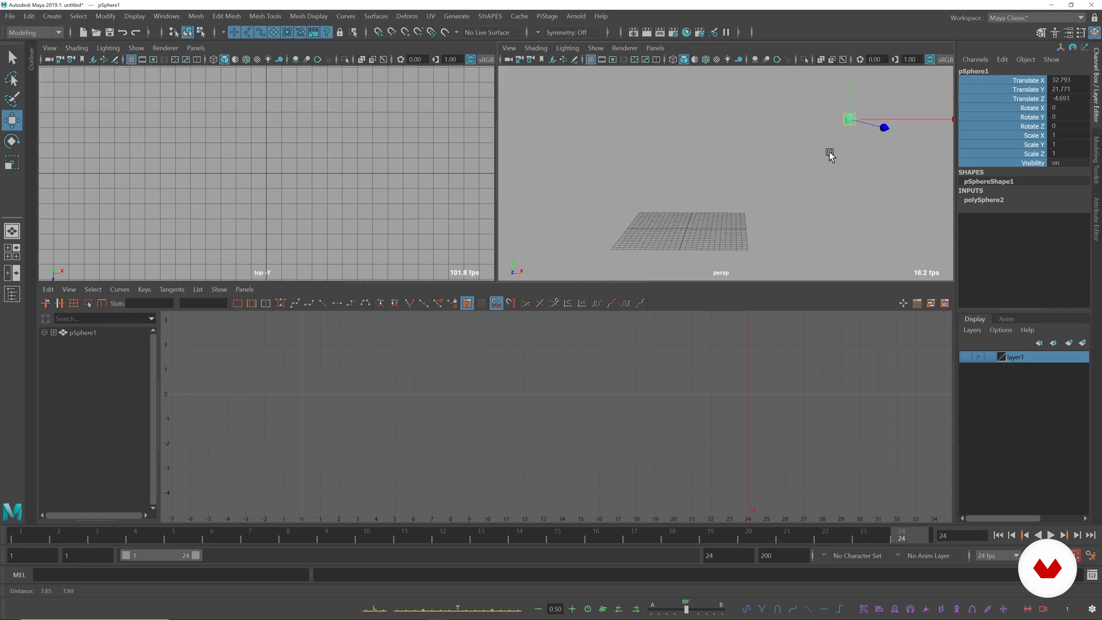
pyautogui.press('e')
pyautogui.moveTo(829, 137); pyautogui.dragTo(942, 106)
pyautogui.press('r')
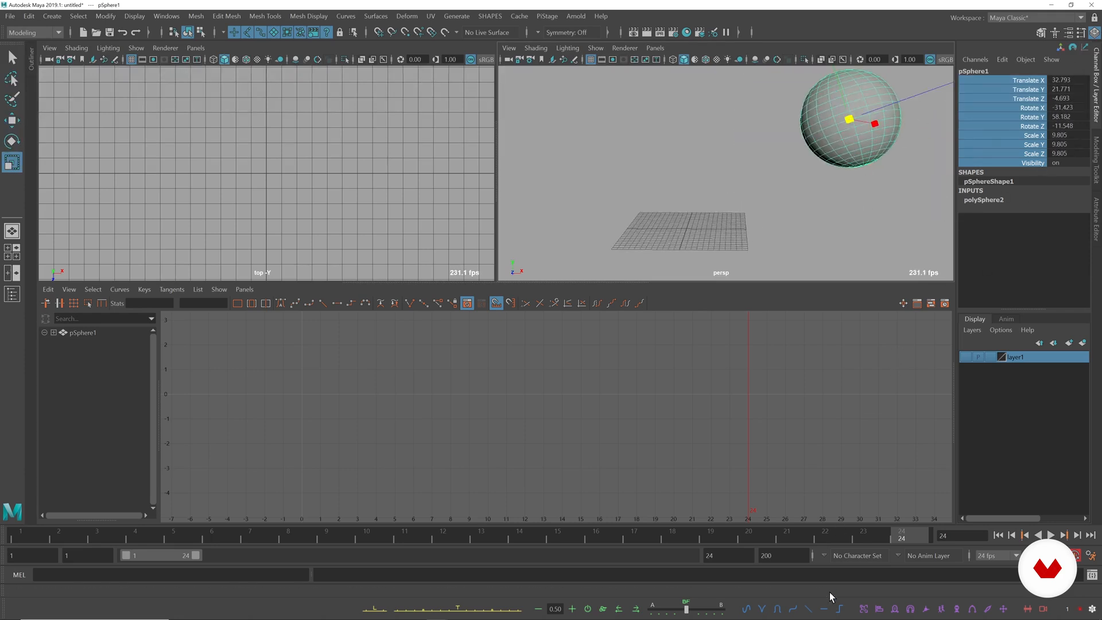
# - Reset the sphere's translation, rotation and scale to their default values
pyautogui.click(588, 608)
pyautogui.scroll(3, 802, 238)
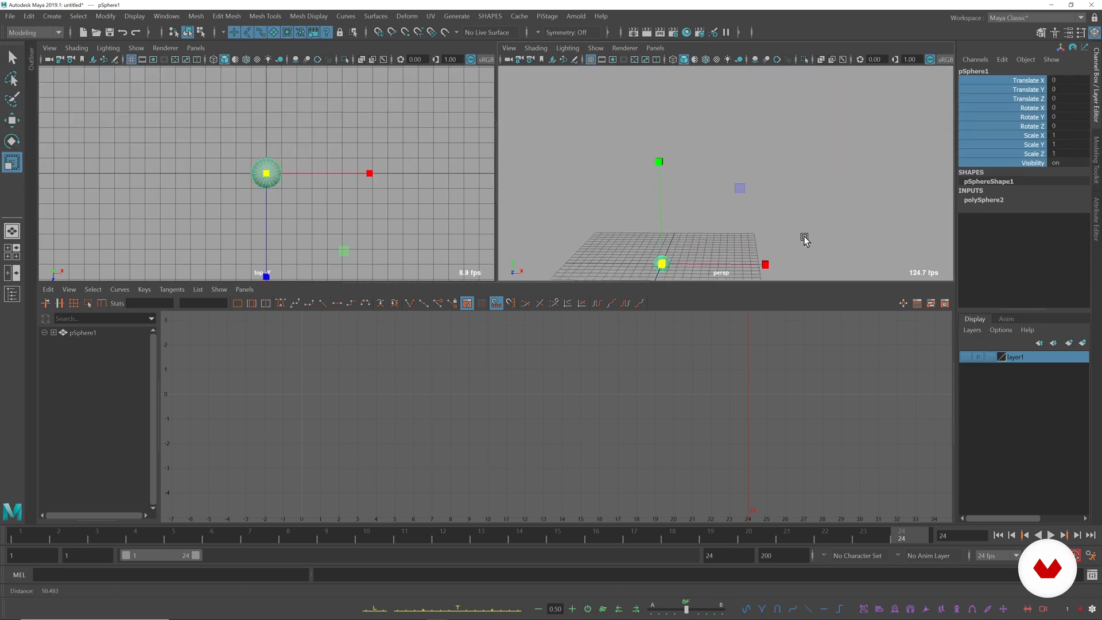
pyautogui.keyDown('alt'); pyautogui.moveTo(803, 238); pyautogui.dragTo(847, 152, button='middle'); pyautogui.keyUp('alt')
pyautogui.scroll(5, 798, 223)
# - Set keys on all of the sphere's channels at frames 1, 12 and 24
pyautogui.click(43, 539)
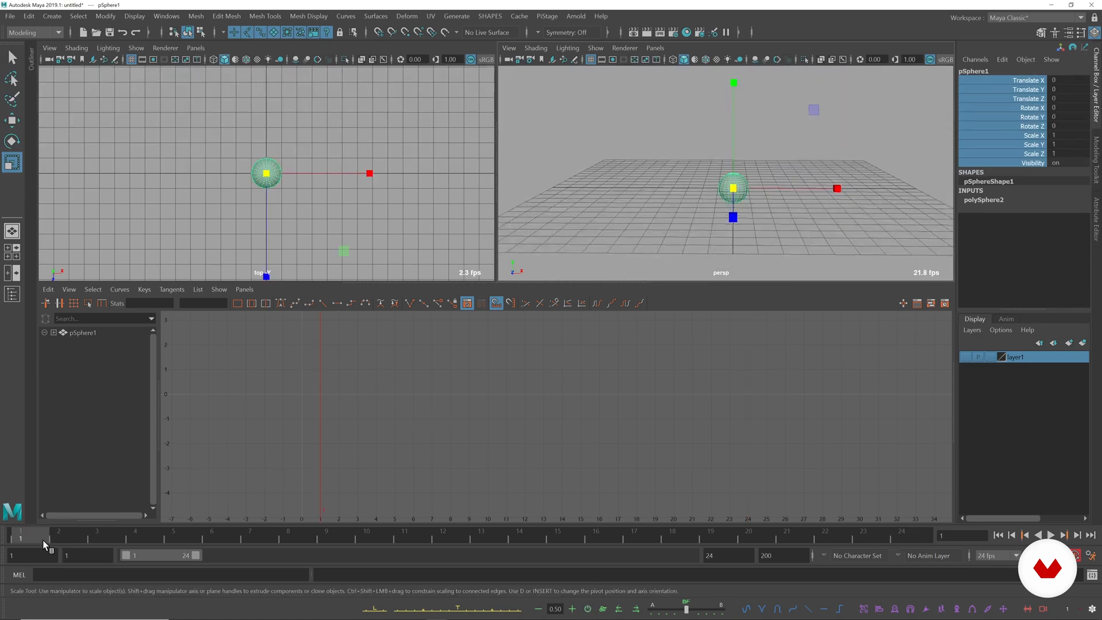
pyautogui.press('s')
pyautogui.moveTo(35, 537); pyautogui.dragTo(457, 522)
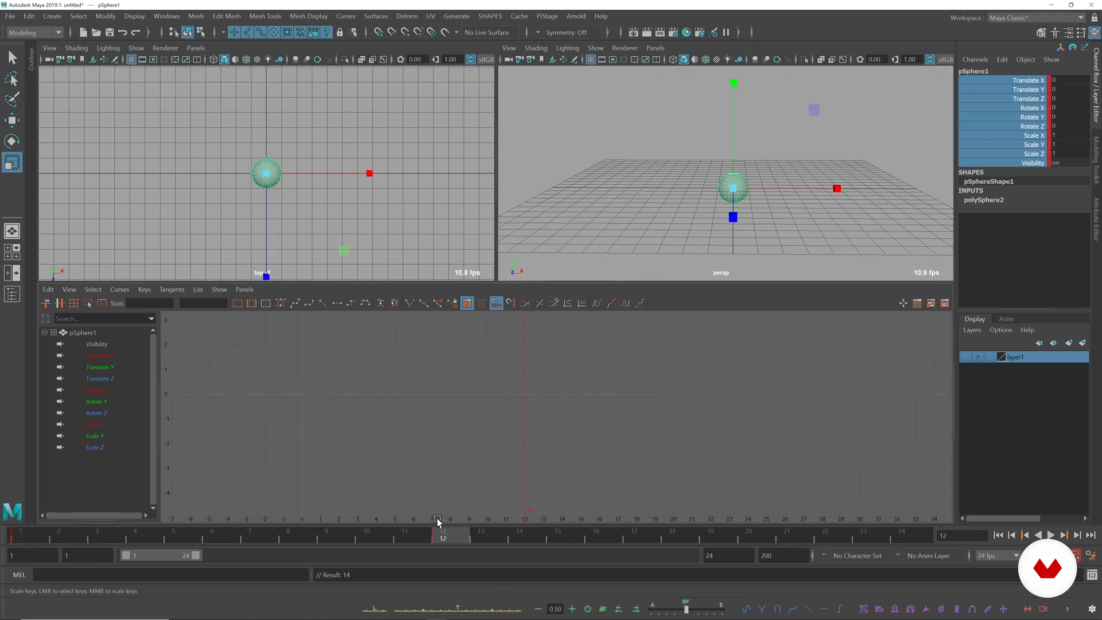
pyautogui.keyDown('alt'); pyautogui.moveTo(879, 148); pyautogui.dragTo(730, 152); pyautogui.keyUp('alt')
pyautogui.press('w')
pyautogui.click(1059, 176)
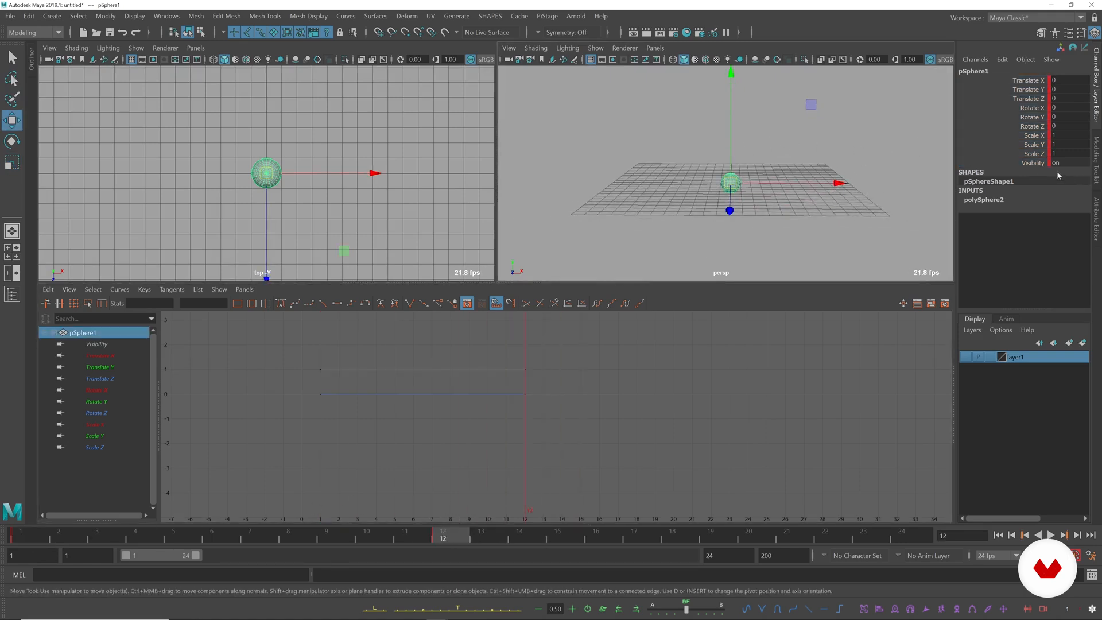
pyautogui.click(920, 529)
pyautogui.press('s')
# - Delete the sphere's key at frame 12
pyautogui.click(463, 529)
pyautogui.rightClick(446, 533)
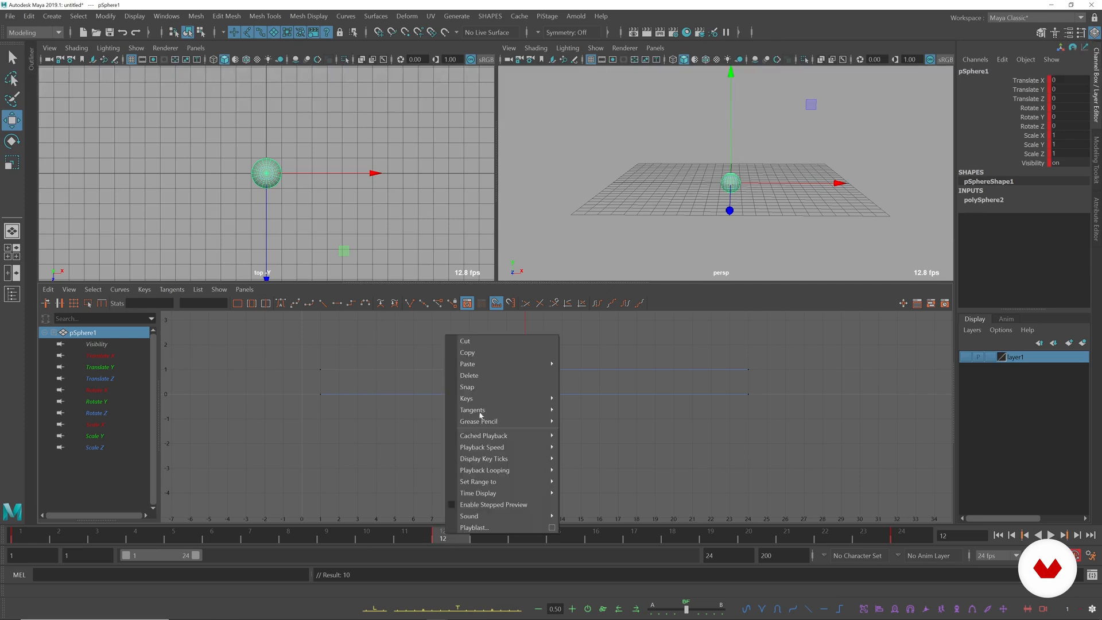
pyautogui.click(497, 376)
# - Move the sphere along negative X at frame 24 and set its Translate X to -26
pyautogui.scroll(-3, 827, 180)
pyautogui.moveTo(837, 179); pyautogui.dragTo(652, 172)
pyautogui.press('f')
pyautogui.click(1082, 79)
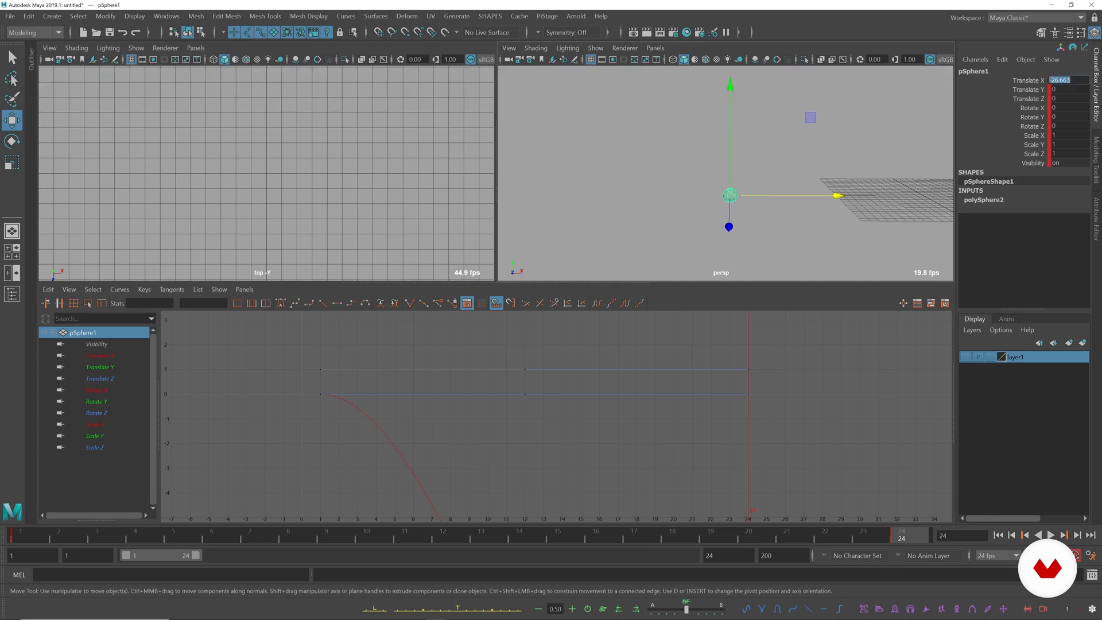
pyautogui.press('Return')
# - Show only the sphere's Translate X curve in the Graph Editor, framed over its full range
pyautogui.press('f')
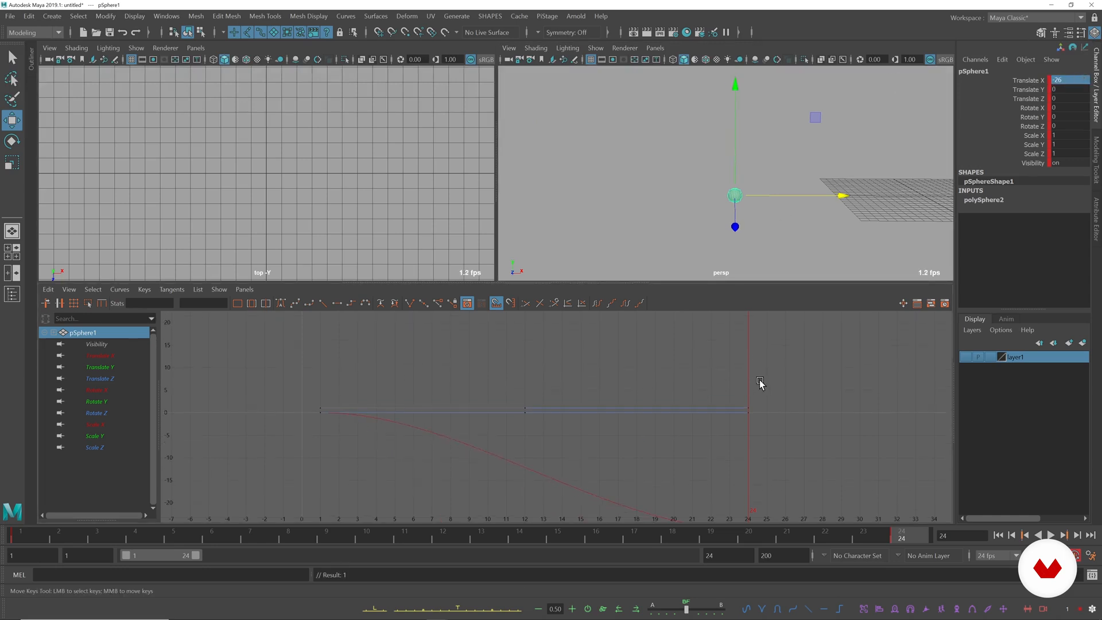
pyautogui.keyDown('alt'); pyautogui.moveTo(718, 378); pyautogui.dragTo(679, 383, button='right'); pyautogui.keyUp('alt')
pyautogui.keyDown('alt'); pyautogui.moveTo(556, 450); pyautogui.dragTo(576, 460, button='right'); pyautogui.keyUp('alt')
pyautogui.keyDown('alt'); pyautogui.moveTo(586, 425); pyautogui.dragTo(623, 384, button='middle'); pyautogui.keyUp('alt')
pyautogui.keyDown('alt'); pyautogui.moveTo(623, 384); pyautogui.dragTo(643, 398, button='right'); pyautogui.keyUp('alt')
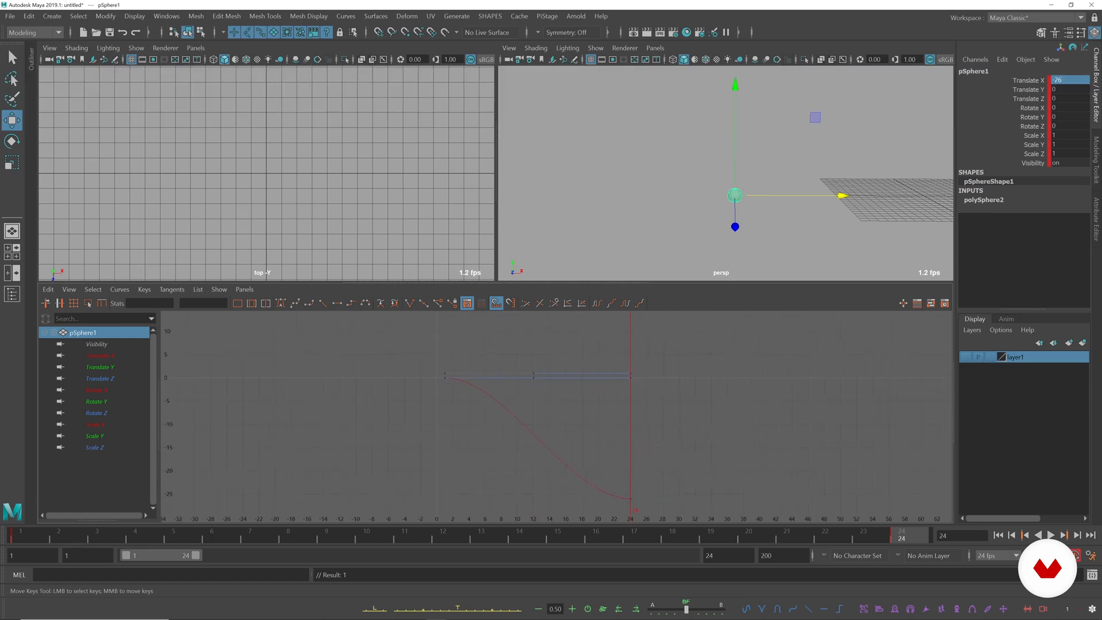
pyautogui.click(110, 356)
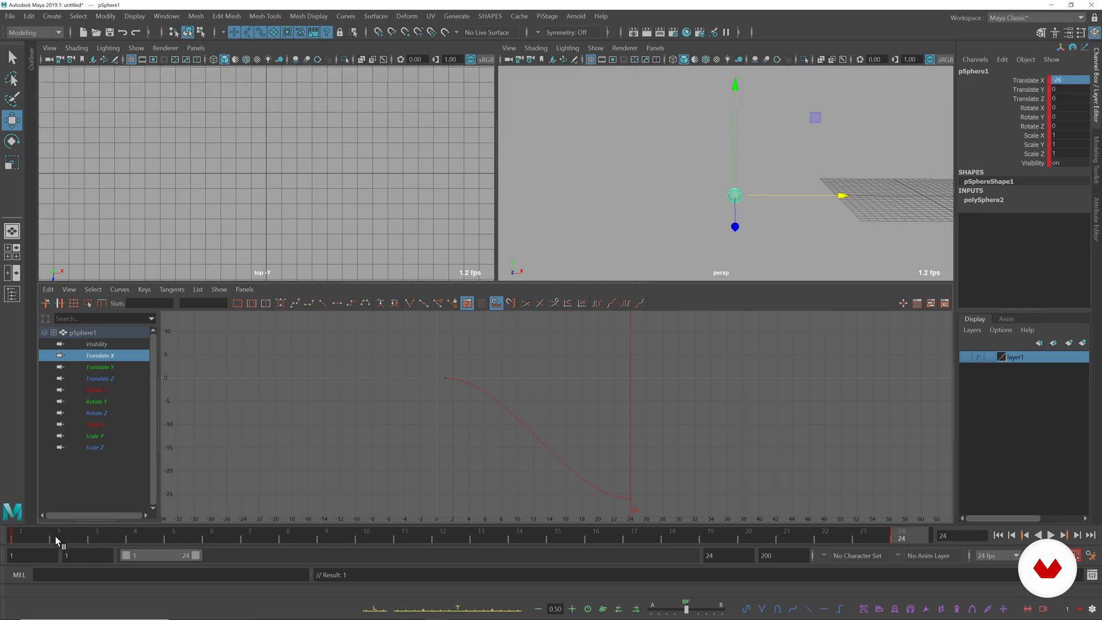
# - Play the sphere's X movement from frame 1 and stop the playback
pyautogui.moveTo(55, 539); pyautogui.dragTo(21, 535)
pyautogui.hotkey('alt', 'v')
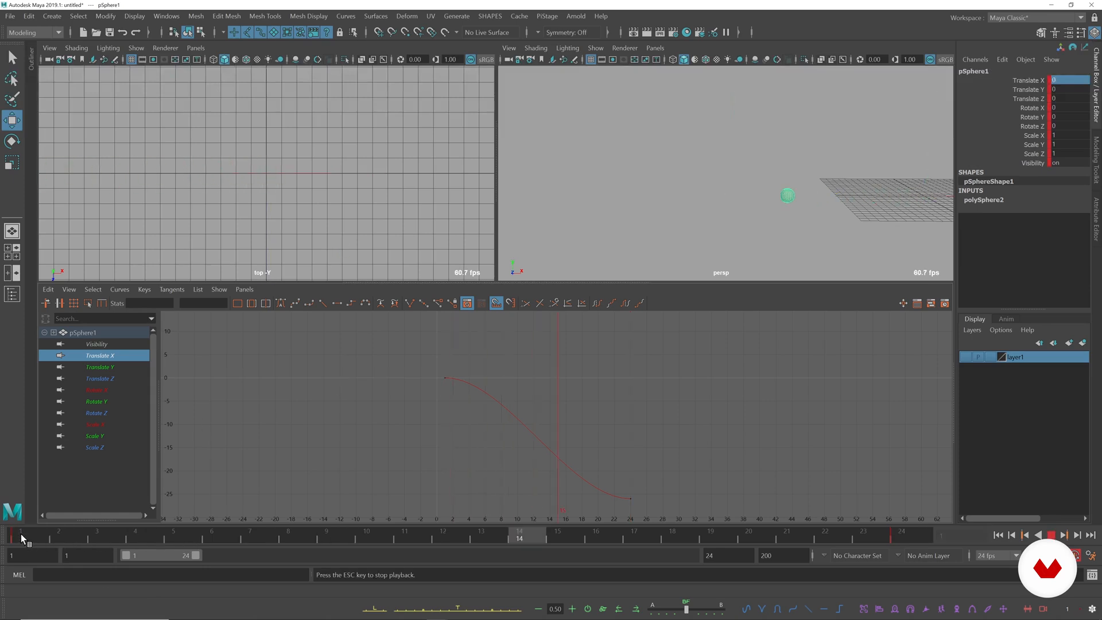
pyautogui.press('w')
pyautogui.click(1042, 173)
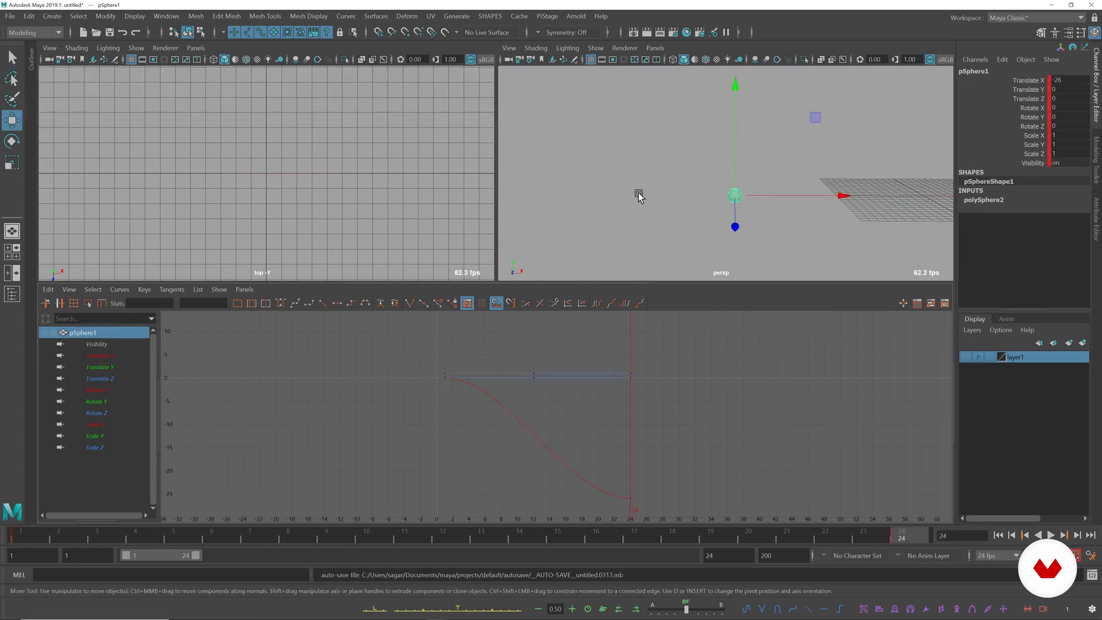
# - Isolate the sphere's Translate X curve again in the Graph Editor
pyautogui.keyDown('alt'); pyautogui.moveTo(569, 339); pyautogui.dragTo(567, 316, button='middle'); pyautogui.keyUp('alt')
pyautogui.scroll(4, 601, 372)
pyautogui.scroll(-6, 657, 374)
pyautogui.click(123, 356)
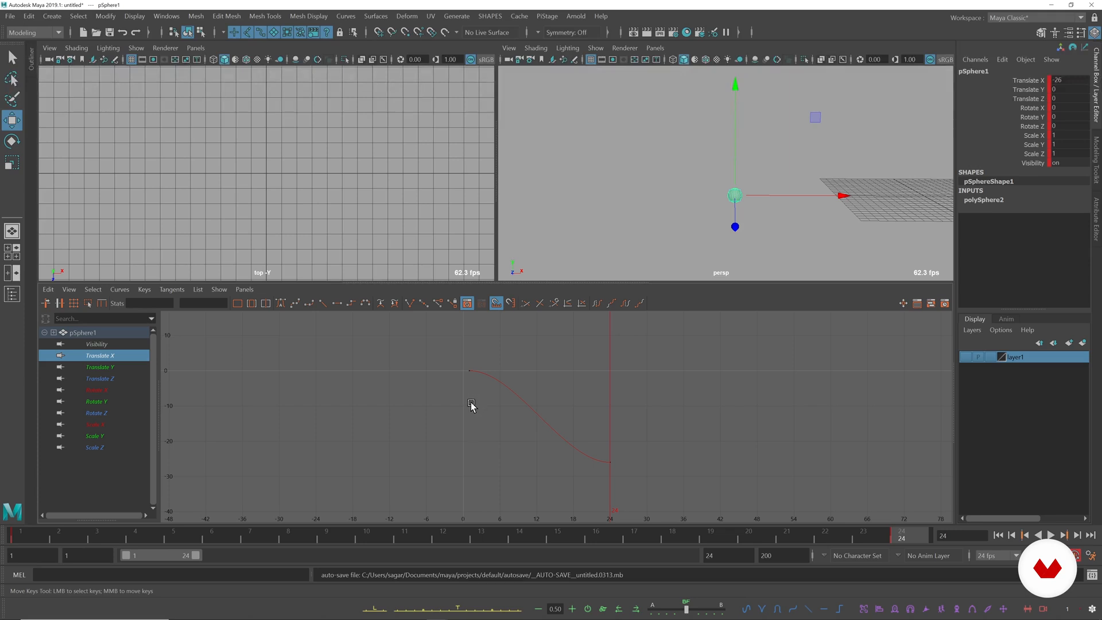
# - Scrub through the sphere's opening frames and advance the current time to frame 10
pyautogui.click(43, 535)
pyautogui.moveTo(43, 536); pyautogui.dragTo(220, 532)
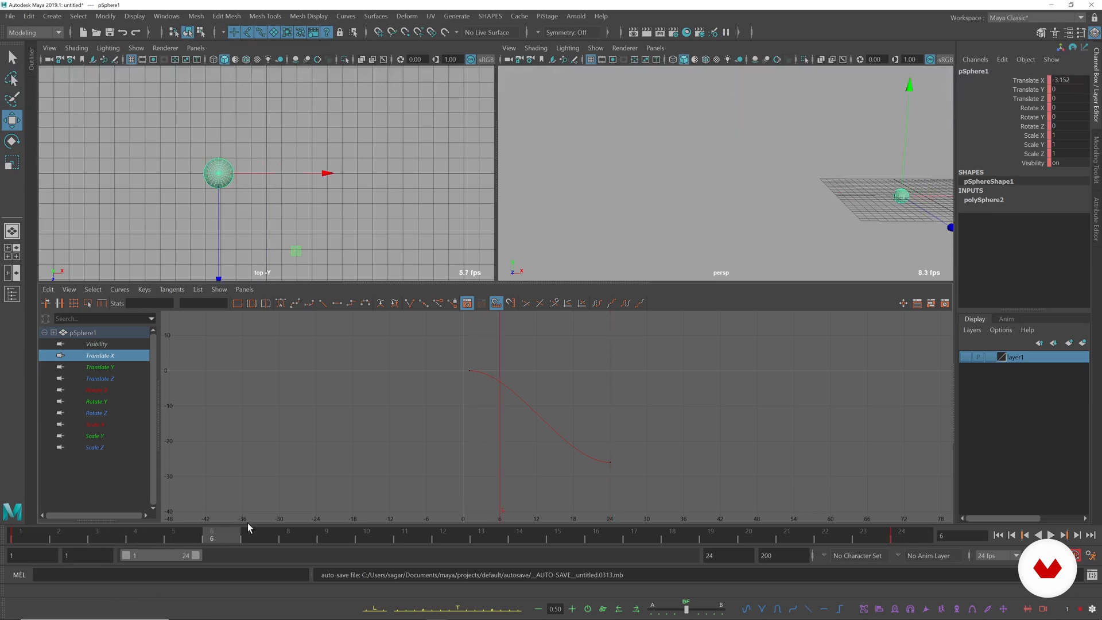
pyautogui.scroll(4, 481, 365)
pyautogui.keyDown('alt'); pyautogui.moveTo(494, 366); pyautogui.dragTo(597, 423, button='middle'); pyautogui.keyUp('alt')
pyautogui.hotkey('alt', '.')
pyautogui.hotkey('alt', '.')
pyautogui.hotkey('alt', '.')
pyautogui.hotkey('alt', '.')
# - Try keying the sphere at frame 10 and raising its Translate X key freehand on the curve
pyautogui.press('s')
pyautogui.moveTo(555, 464); pyautogui.dragTo(597, 428)
pyautogui.moveTo(590, 459); pyautogui.dragTo(613, 421, button='middle')
pyautogui.hotkey('ctrl', 'z')
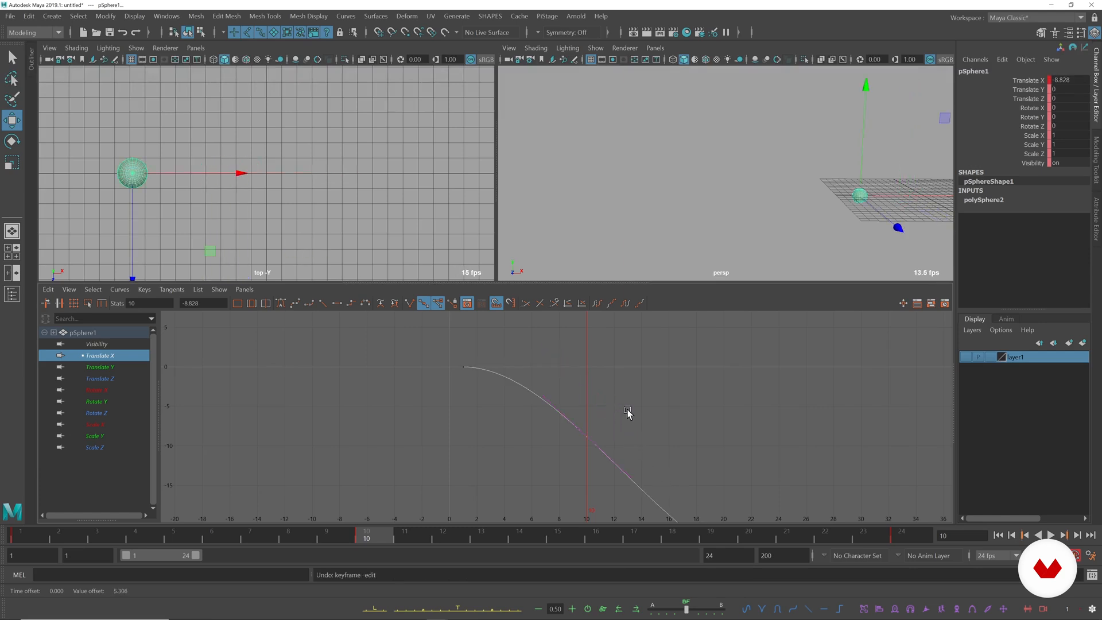
pyautogui.click(616, 411)
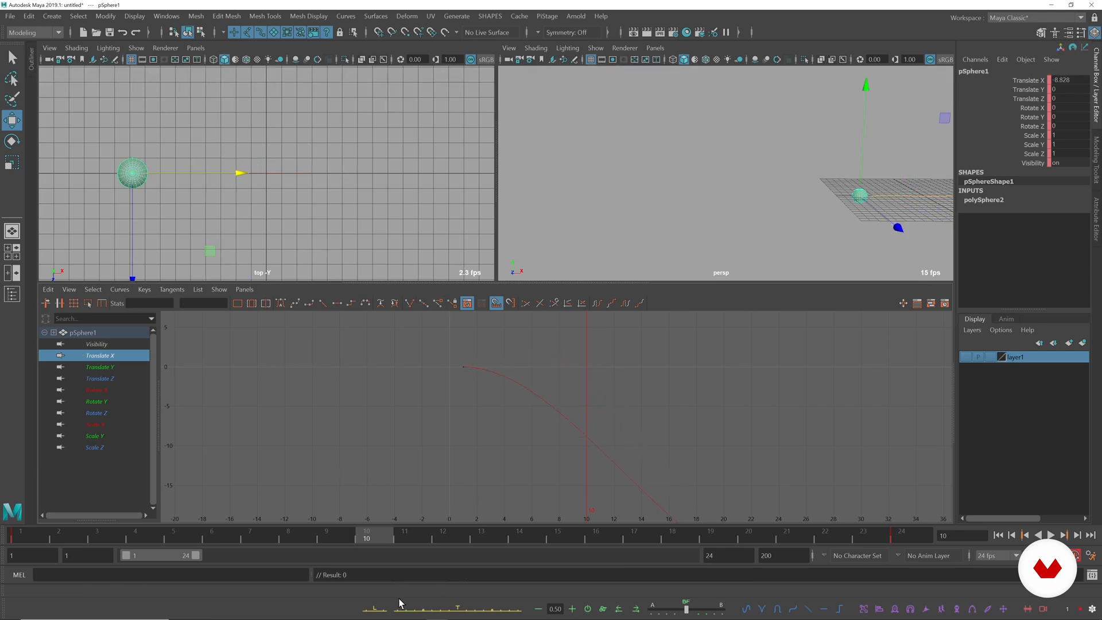
# - Create a key at frame 10 by copying the previous key's values with the tween tool
pyautogui.scroll(-3, 652, 371)
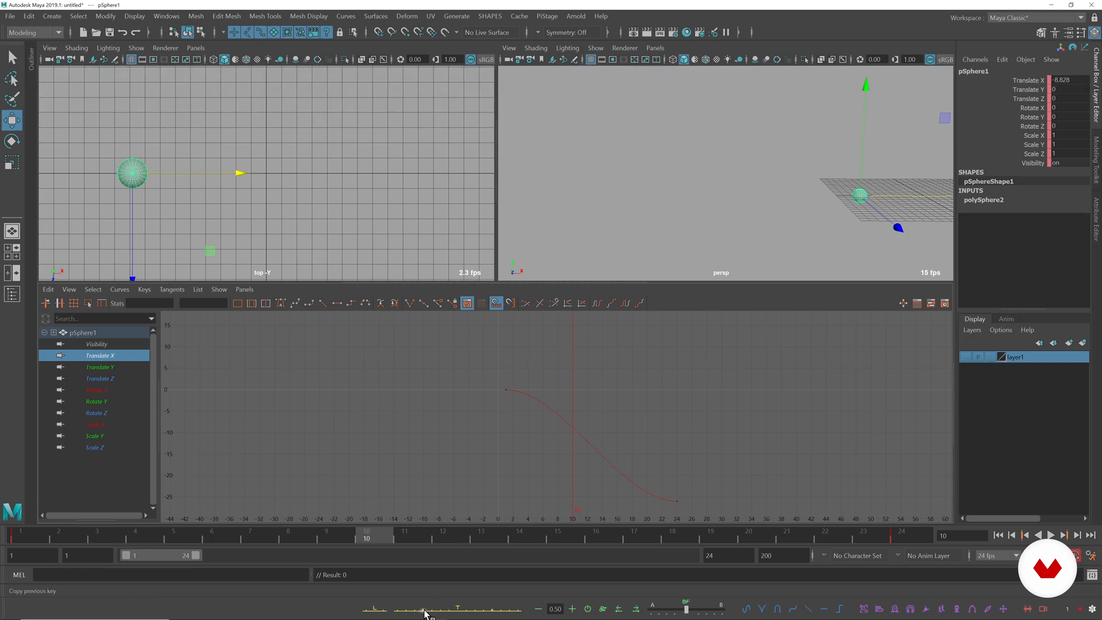
pyautogui.click(425, 610)
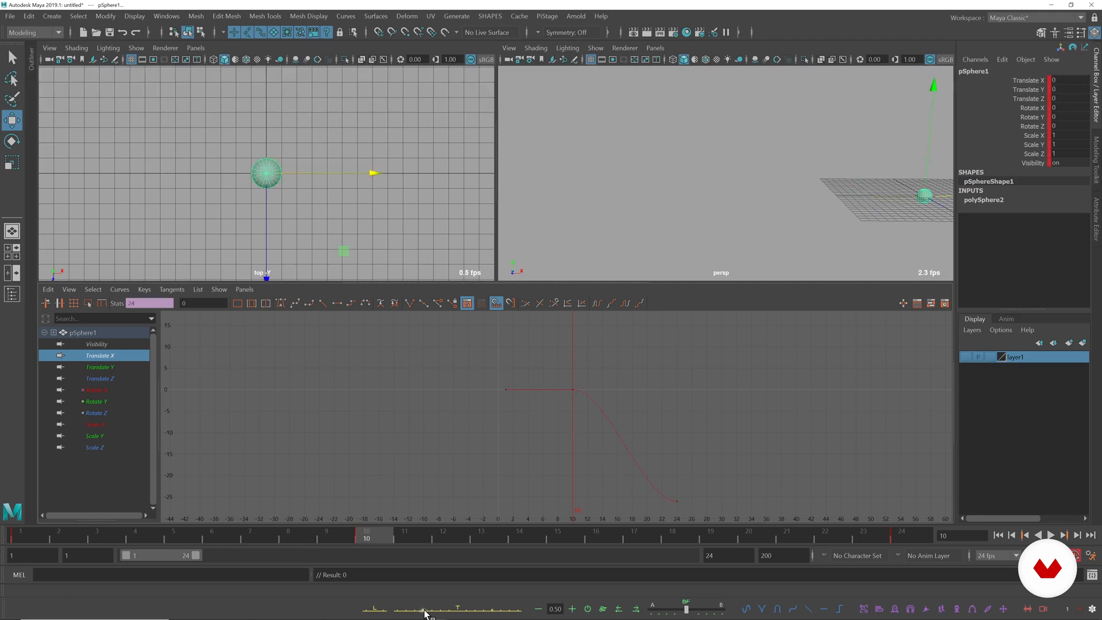
pyautogui.scroll(2, 521, 384)
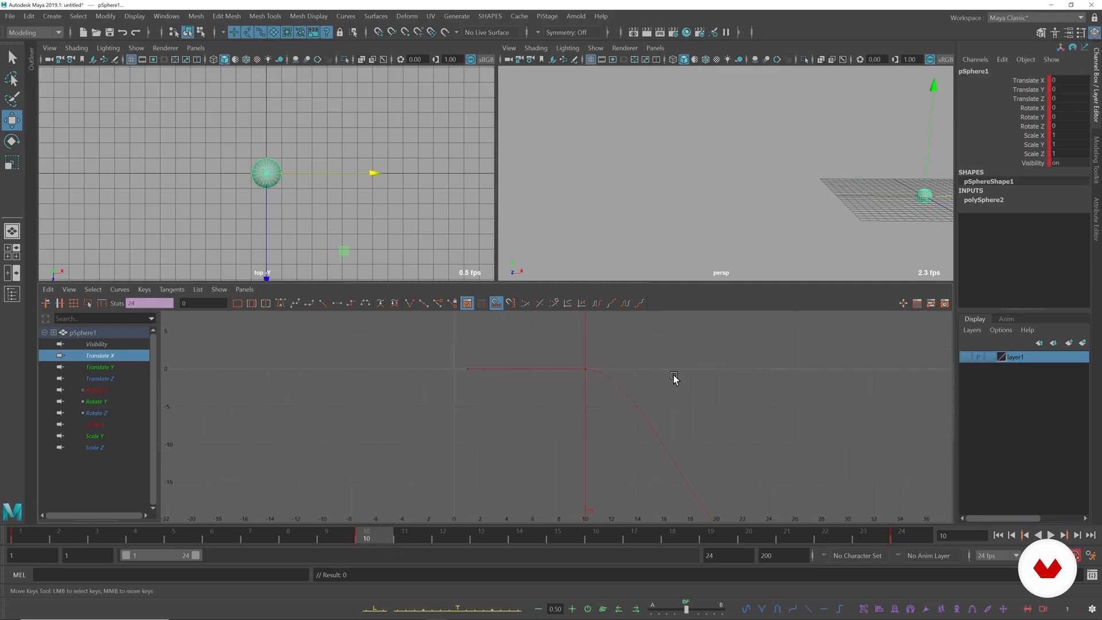
pyautogui.scroll(-3, 464, 372)
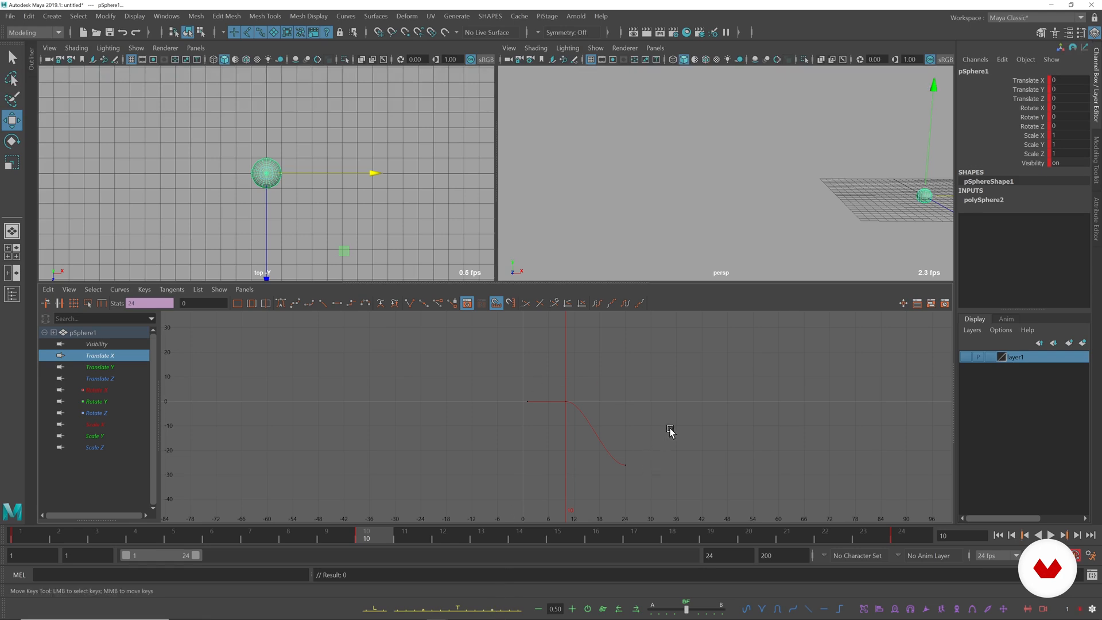
# - Select the frame 10 key on the Translate X curve and copy the next key's value to it
pyautogui.moveTo(669, 433); pyautogui.dragTo(612, 470)
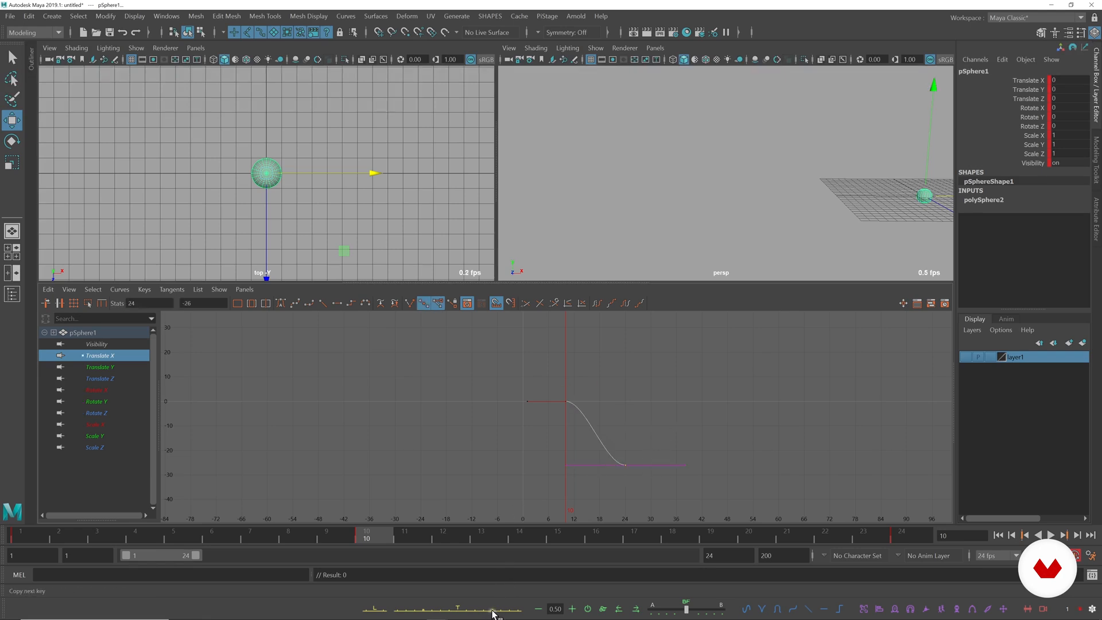
pyautogui.press('w')
pyautogui.moveTo(637, 384); pyautogui.dragTo(546, 421)
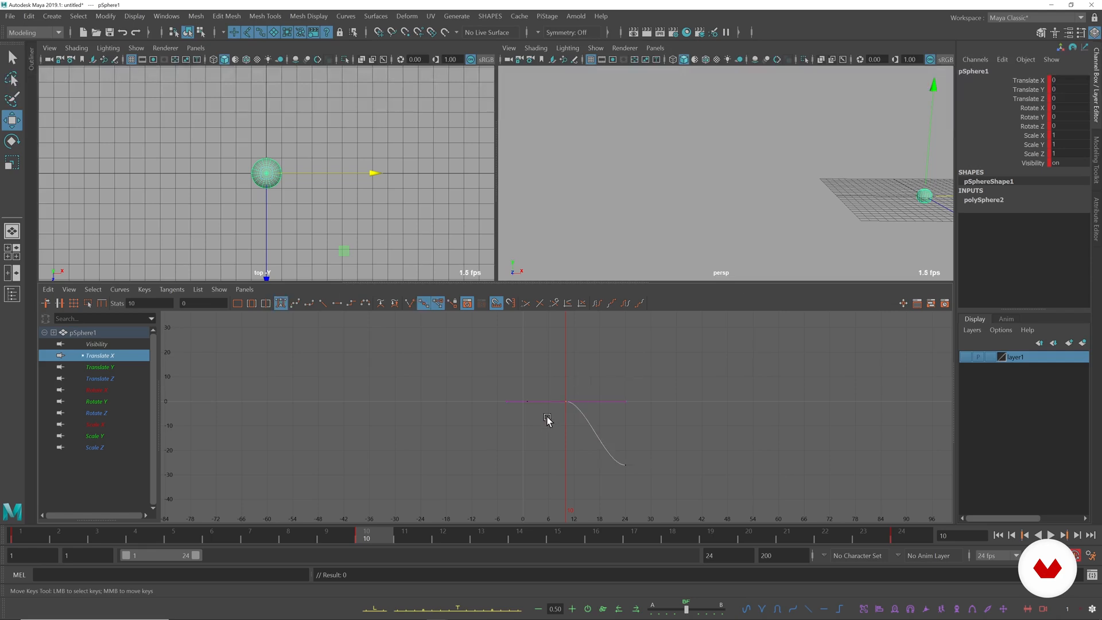
pyautogui.scroll(2, 576, 399)
pyautogui.scroll(-3, 579, 406)
pyautogui.click(491, 610)
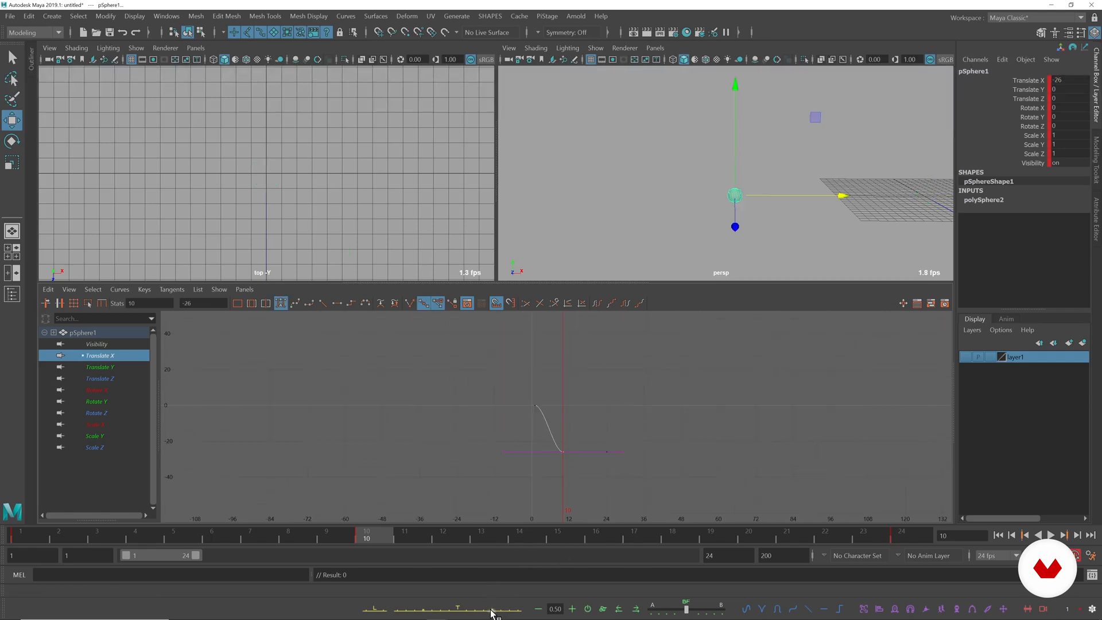
pyautogui.keyDown('alt'); pyautogui.keyDown('shift'); pyautogui.moveTo(580, 371); pyautogui.dragTo(580, 384, button='right'); pyautogui.keyUp('shift'); pyautogui.keyUp('alt')
pyautogui.scroll(3, 555, 392)
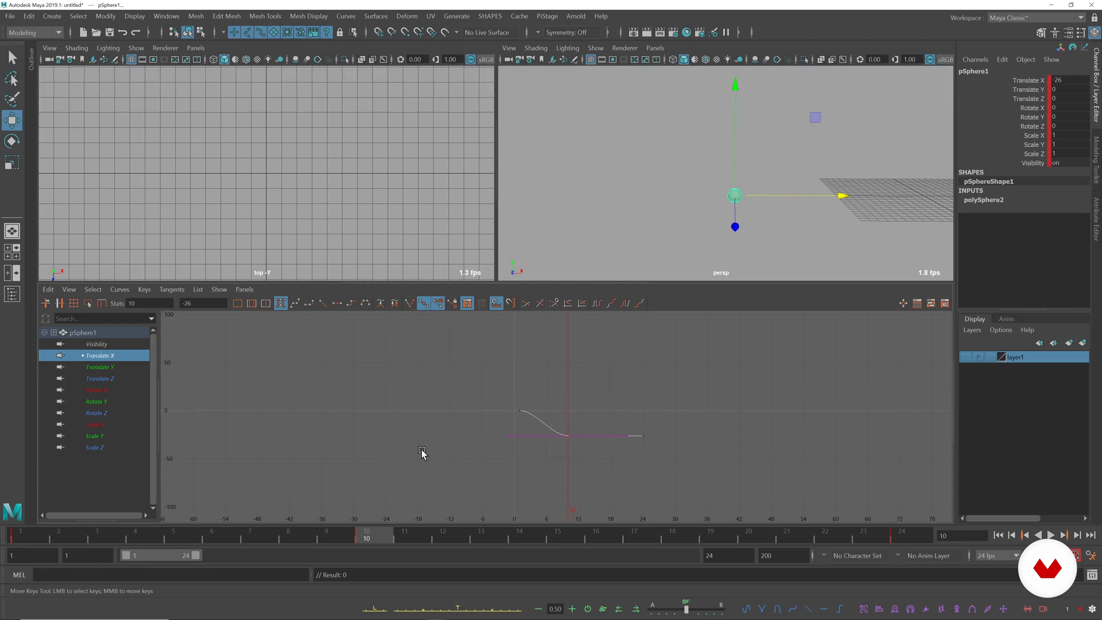
pyautogui.keyDown('alt'); pyautogui.keyDown('shift'); pyautogui.moveTo(667, 394); pyautogui.dragTo(586, 395, button='right'); pyautogui.keyUp('shift'); pyautogui.keyUp('alt')
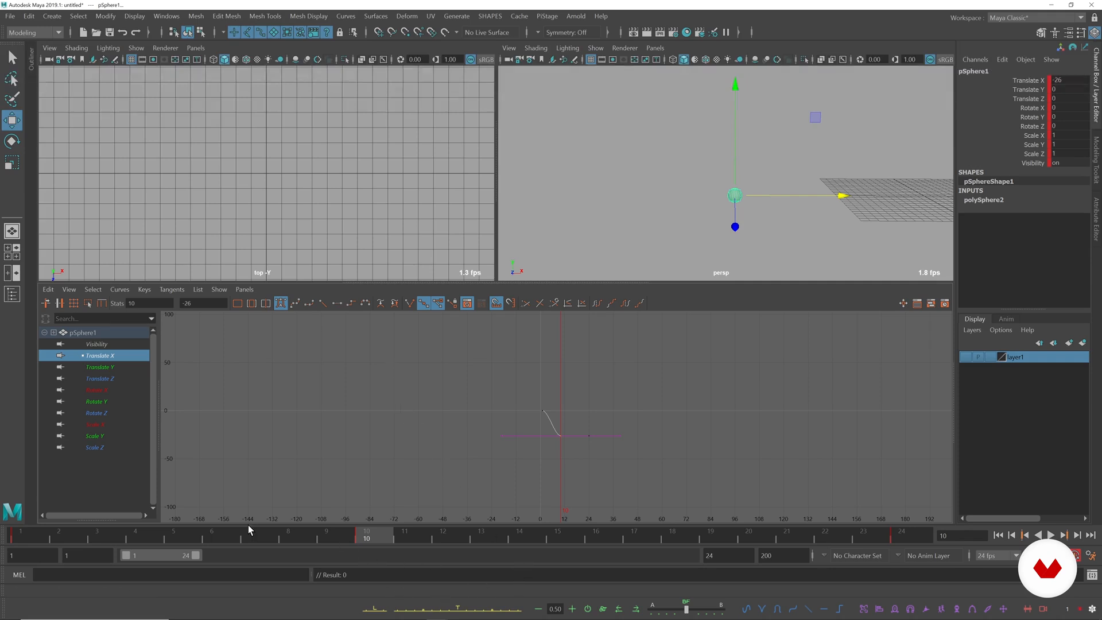
pyautogui.scroll(3, 537, 483)
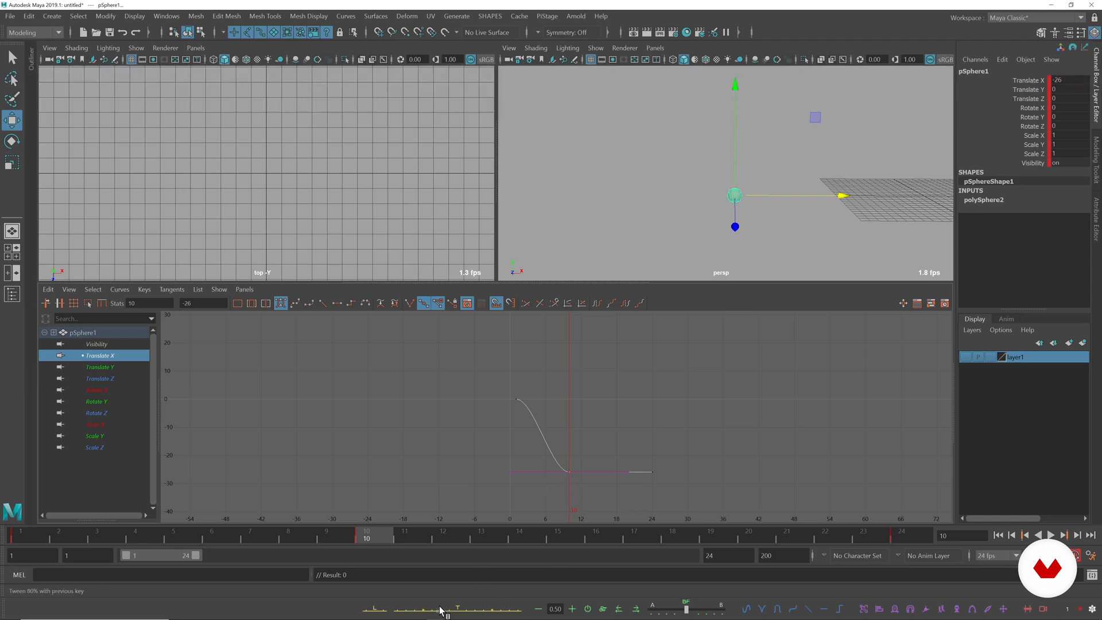
# - Tween the frame 10 Translate X key halfway between its neighbouring keys, and then 80% towards the previous key
pyautogui.click(456, 609)
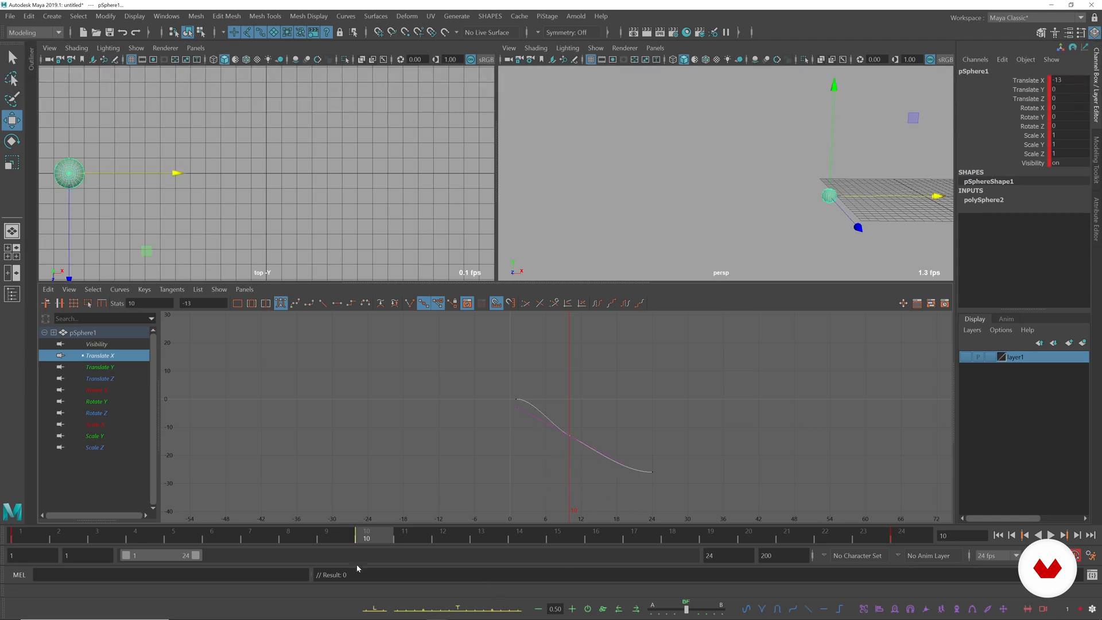
pyautogui.scroll(4, 502, 411)
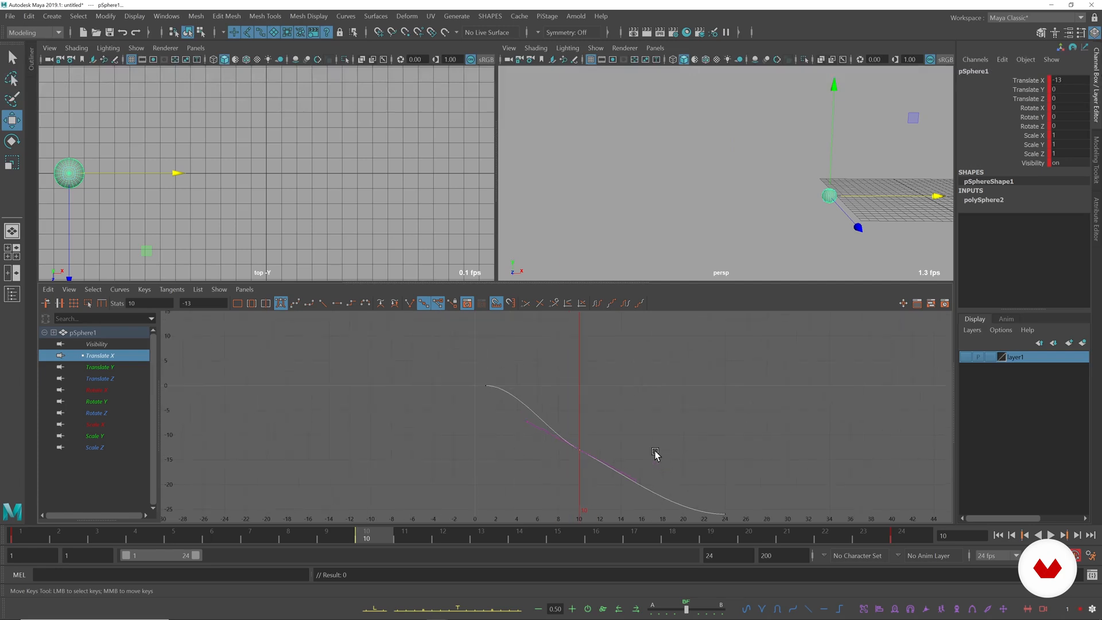
pyautogui.click(441, 613)
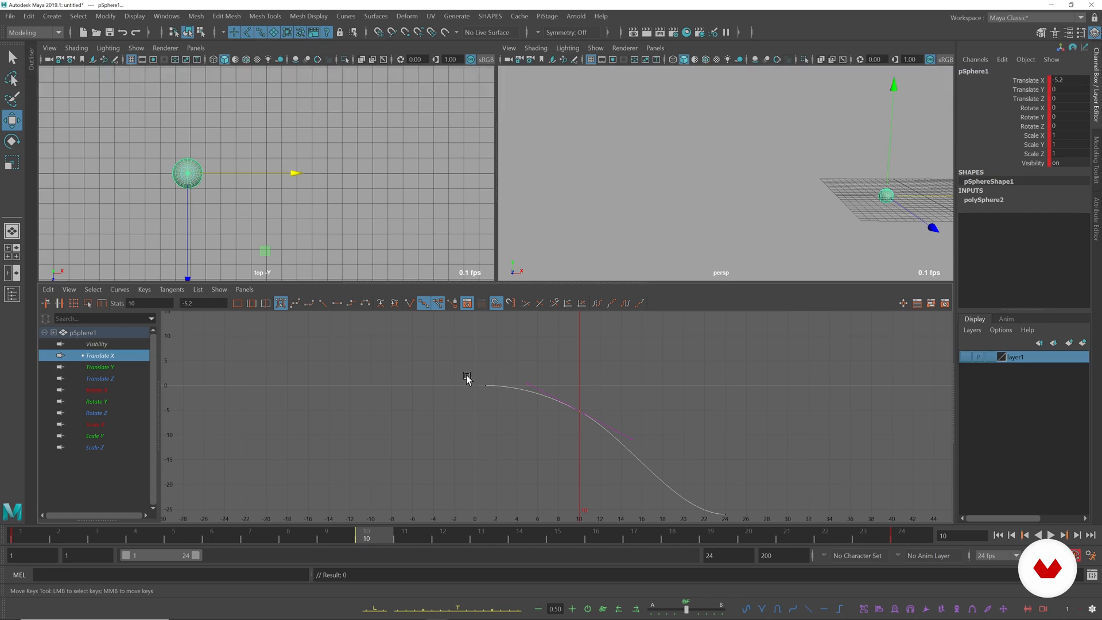
# - Tween the frame 10 Translate X key 80% towards the next key and play the animation to check the timing
pyautogui.click(478, 609)
pyautogui.scroll(-1, 655, 451)
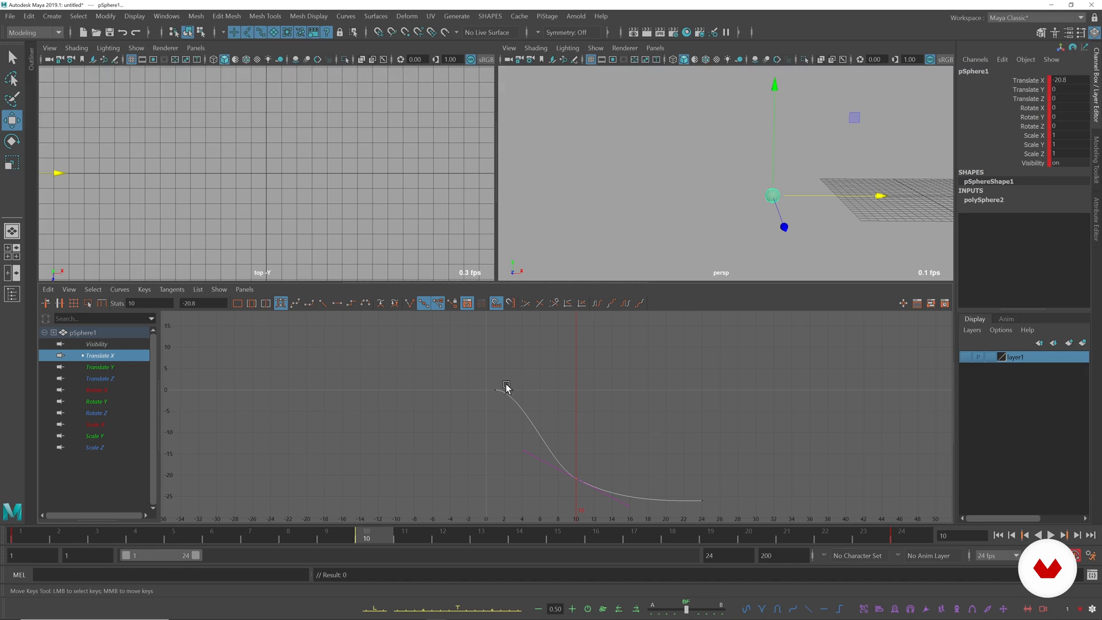
pyautogui.hotkey('alt', 'v')
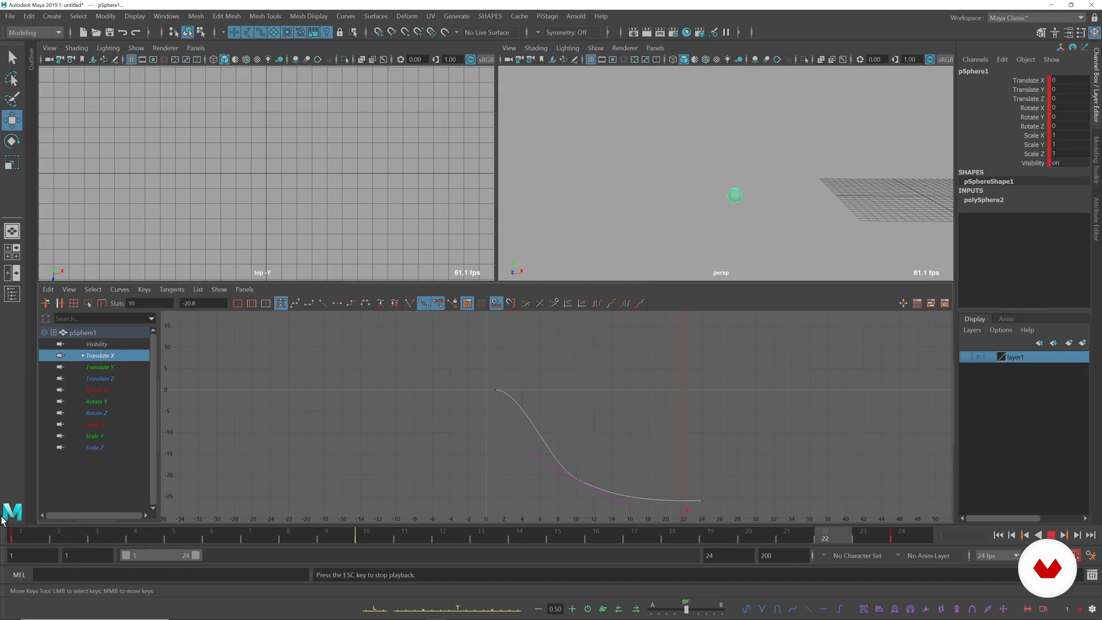
pyautogui.press('Escape')
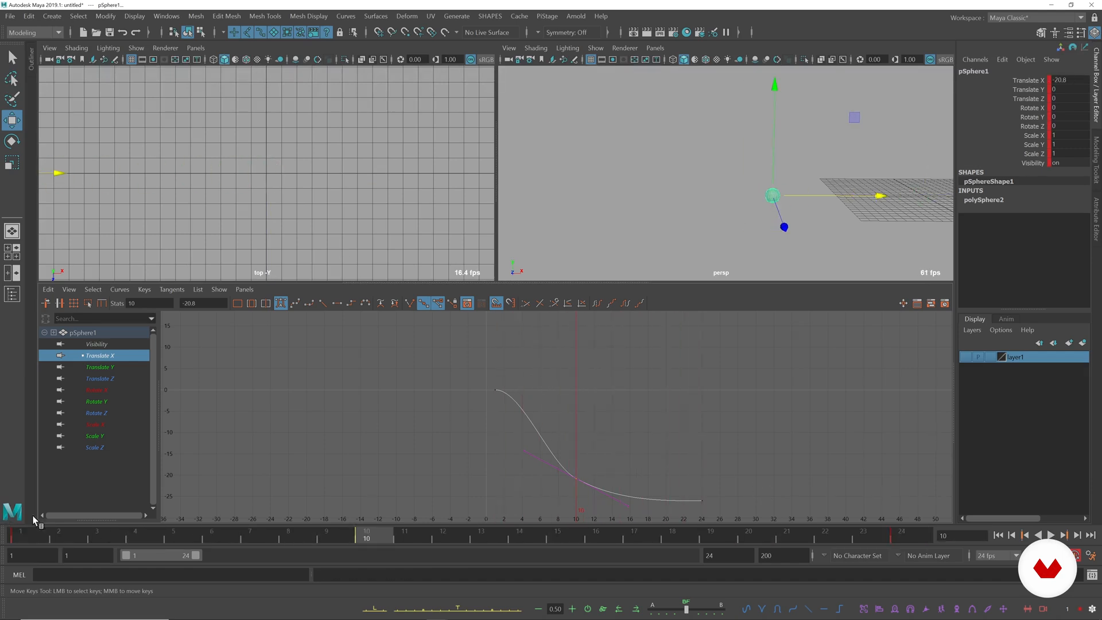
# - Return the frame 10 Translate X key to an 80% tween with the previous key and play the animation
pyautogui.click(442, 609)
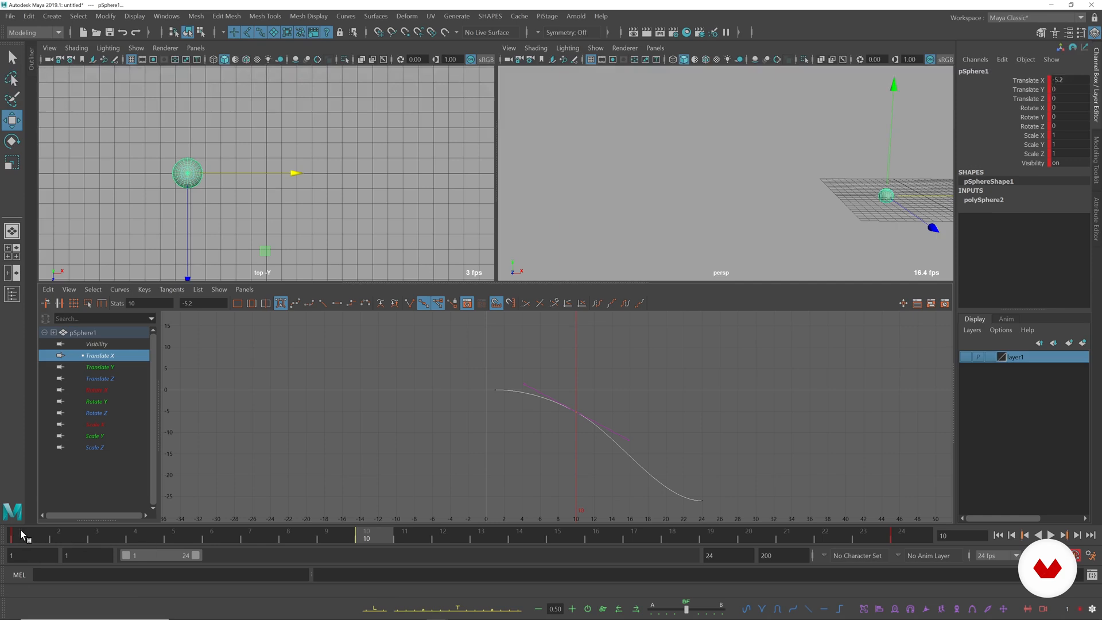
pyautogui.hotkey('alt', 'v')
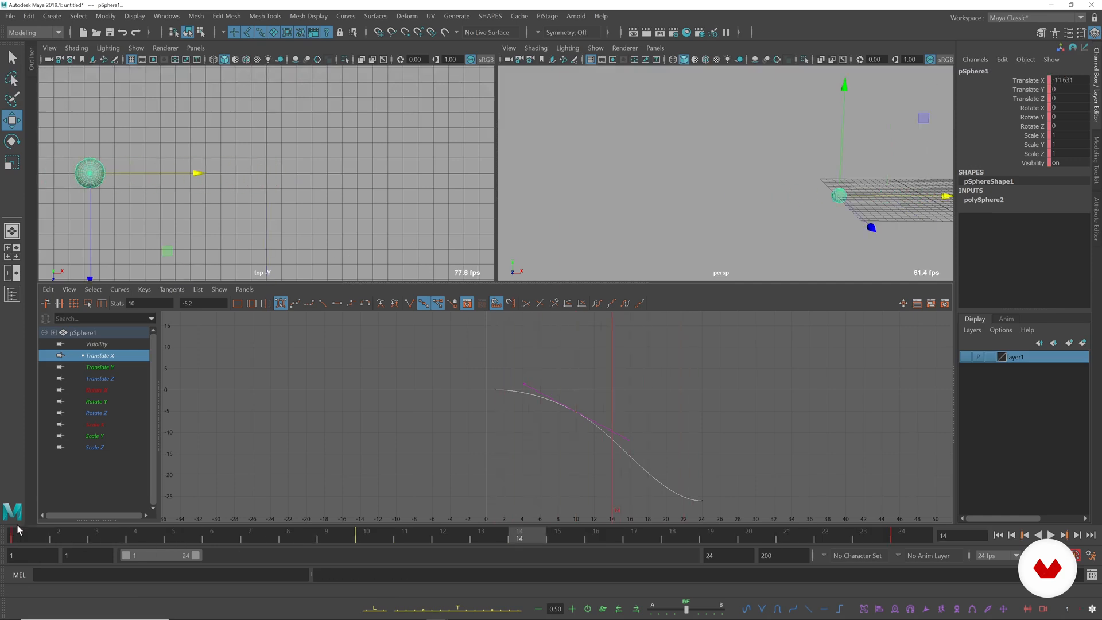
pyautogui.press('Escape')
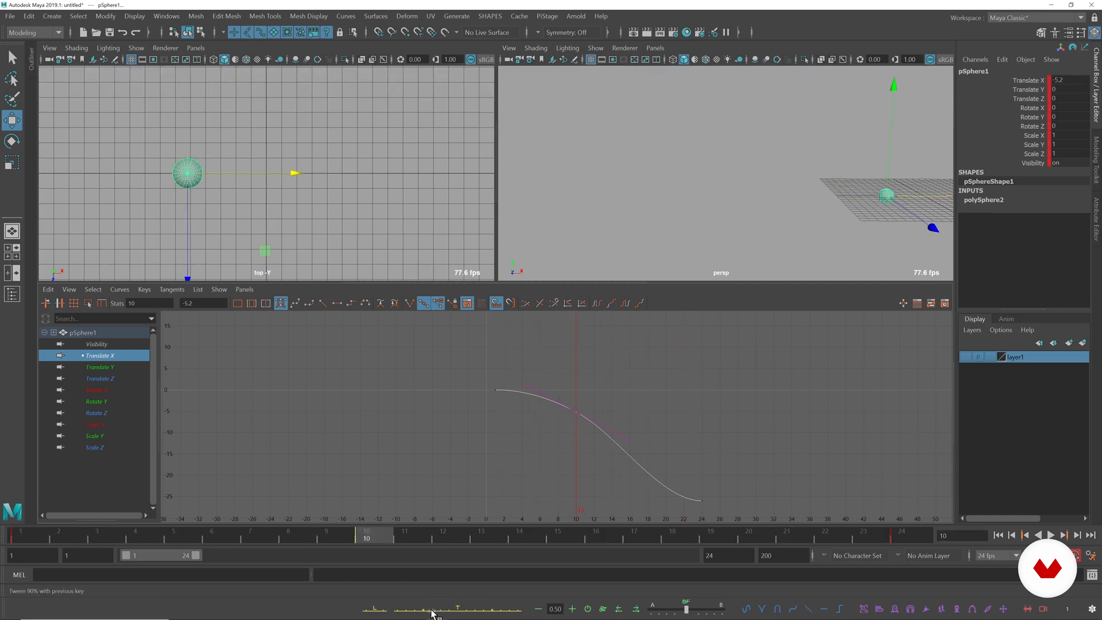
# - Tween the frame 10 Translate X key 90% with the previous key, play the animation, and scrub from frame 1 to 10
pyautogui.click(432, 610)
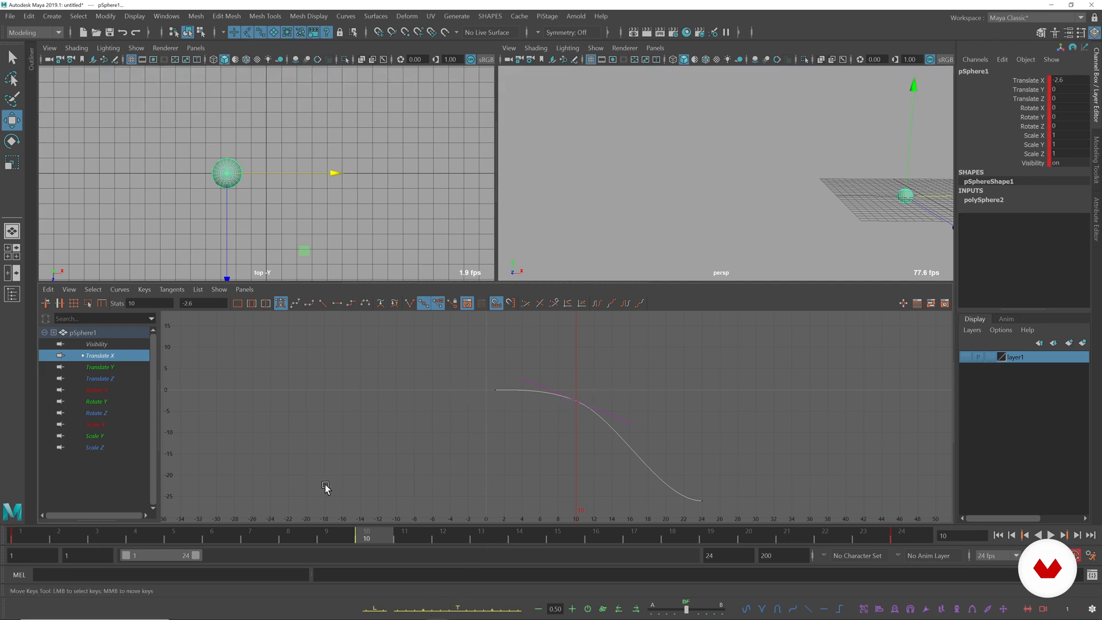
pyautogui.click(10, 531)
pyautogui.hotkey('alt', 'v')
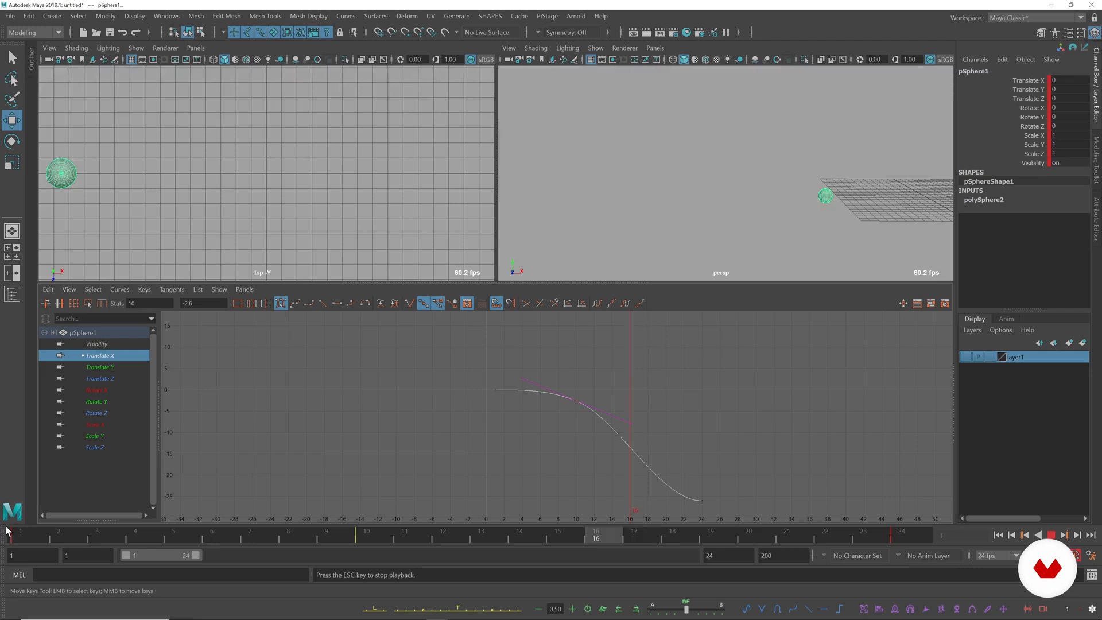
pyautogui.hotkey('alt', 'v')
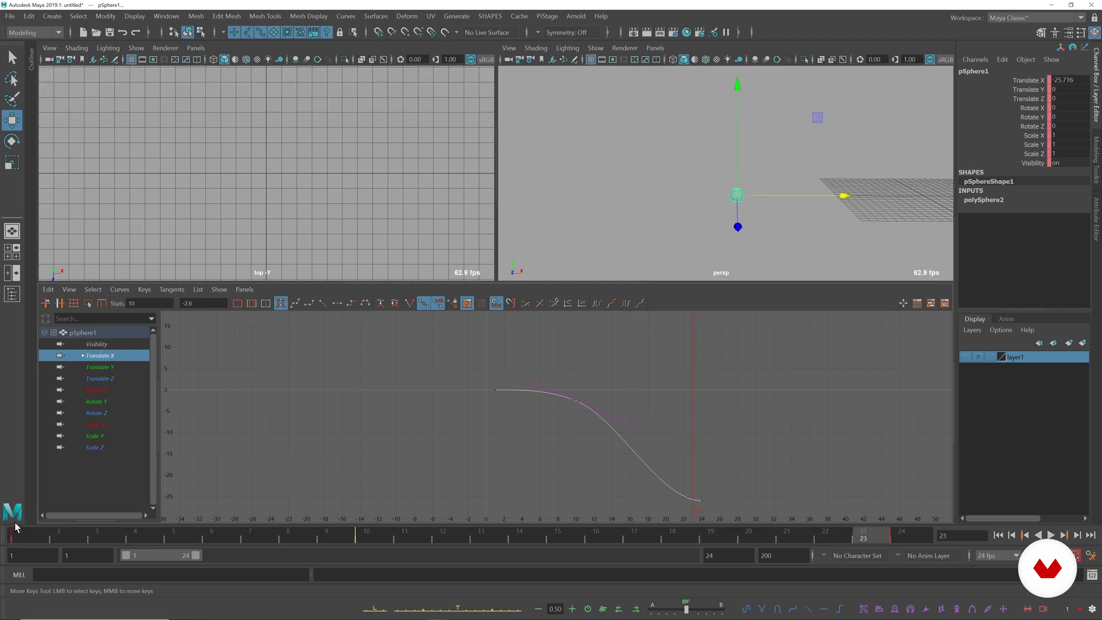
pyautogui.press(',')
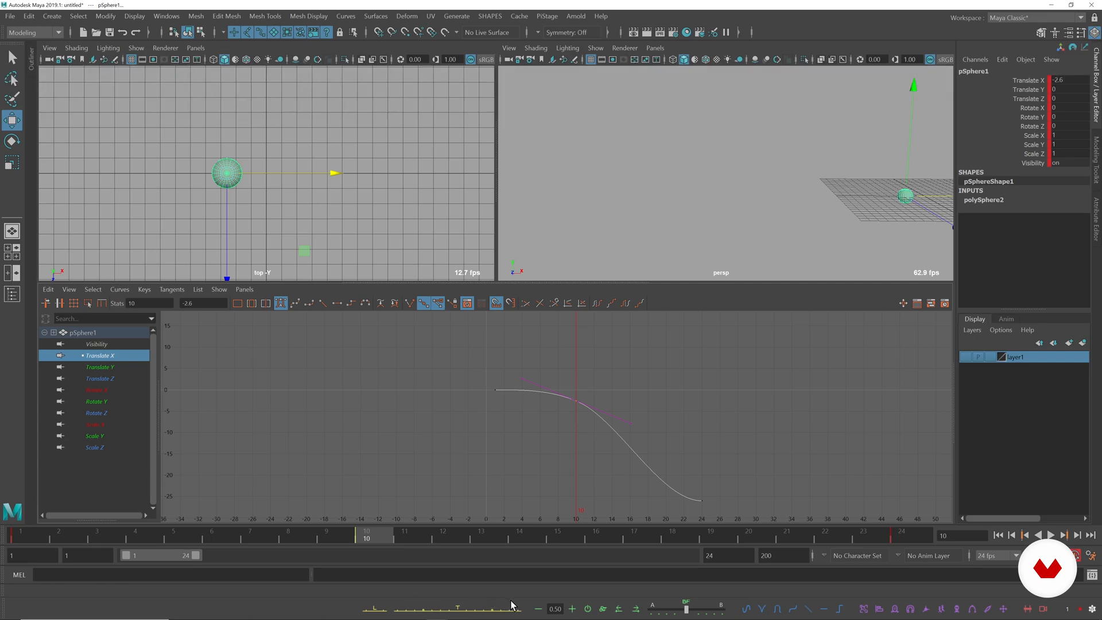
pyautogui.click(22, 538)
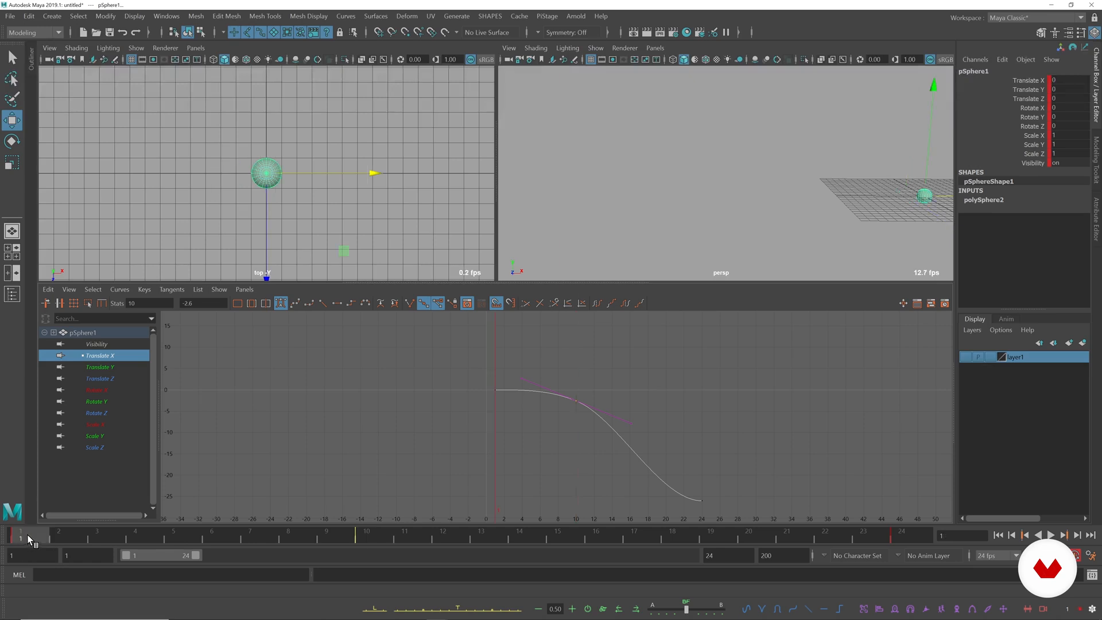
pyautogui.moveTo(28, 539); pyautogui.dragTo(355, 535)
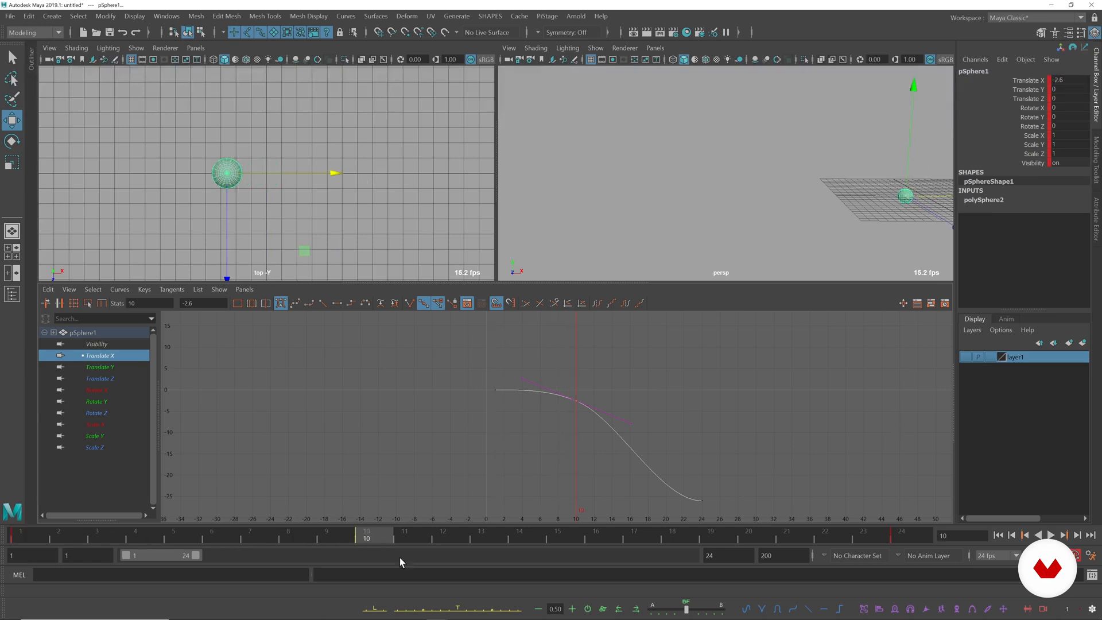
# - Try overshooting the previous key with the frame 10 Translate X key, first to 7.8 and then by 10%, and select that key
pyautogui.click(406, 610)
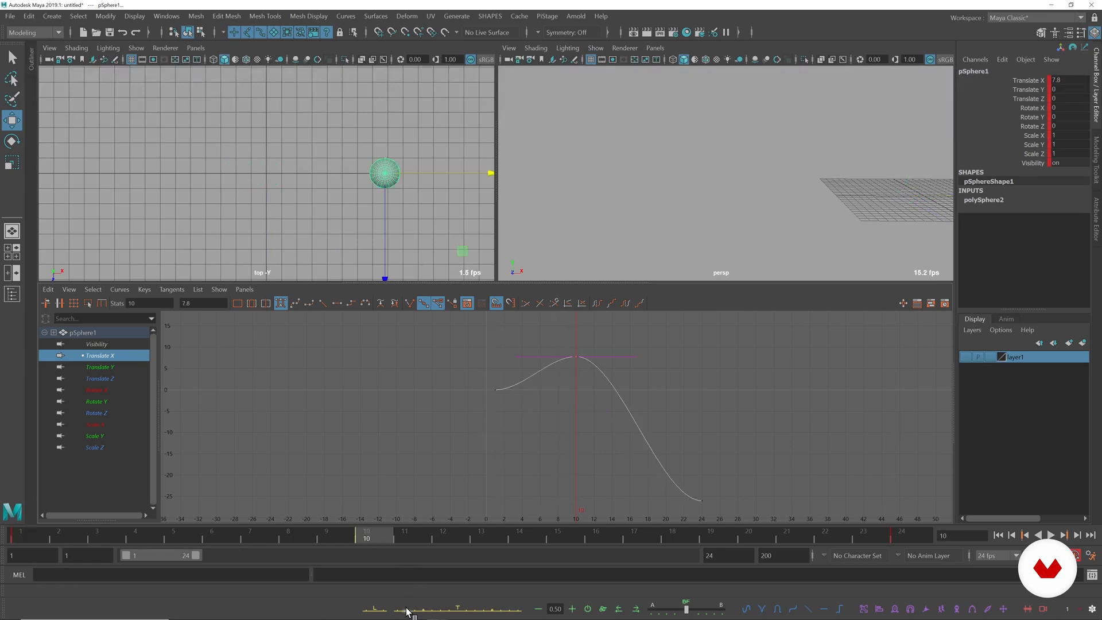
pyautogui.click(411, 610)
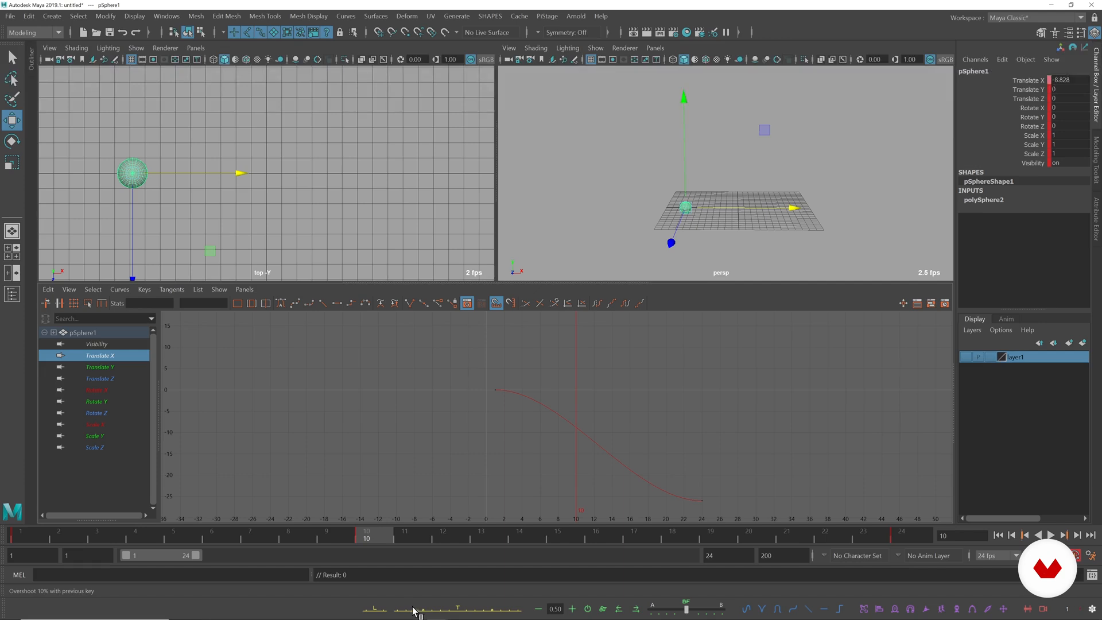
pyautogui.click(418, 610)
pyautogui.press('f')
pyautogui.keyDown('alt'); pyautogui.moveTo(525, 459); pyautogui.dragTo(575, 377, button='right'); pyautogui.keyUp('alt')
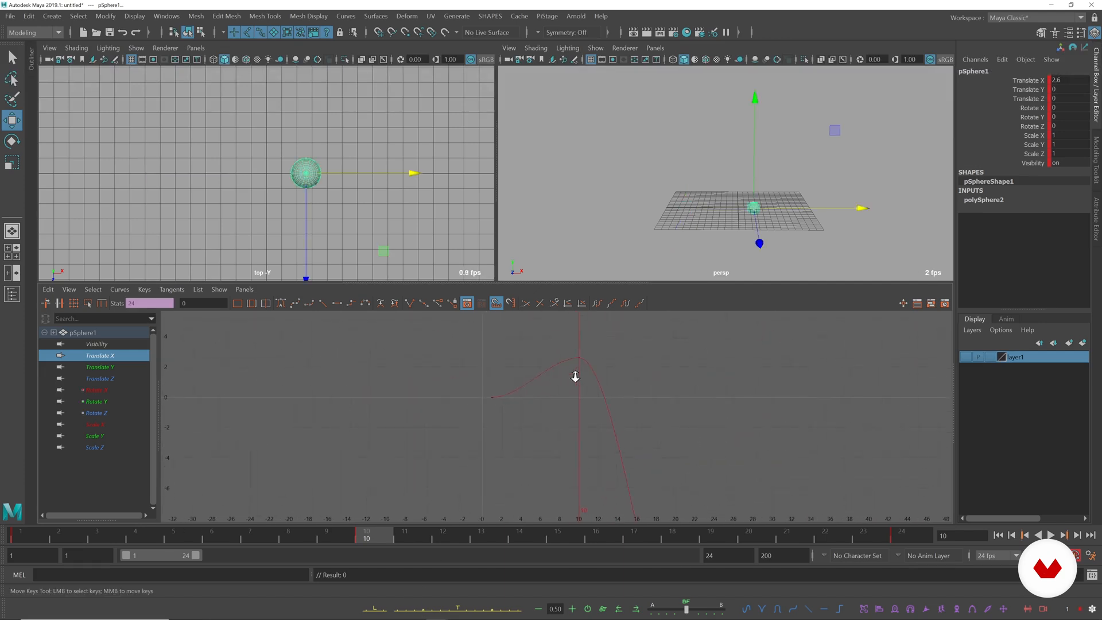
pyautogui.moveTo(602, 351); pyautogui.dragTo(563, 366)
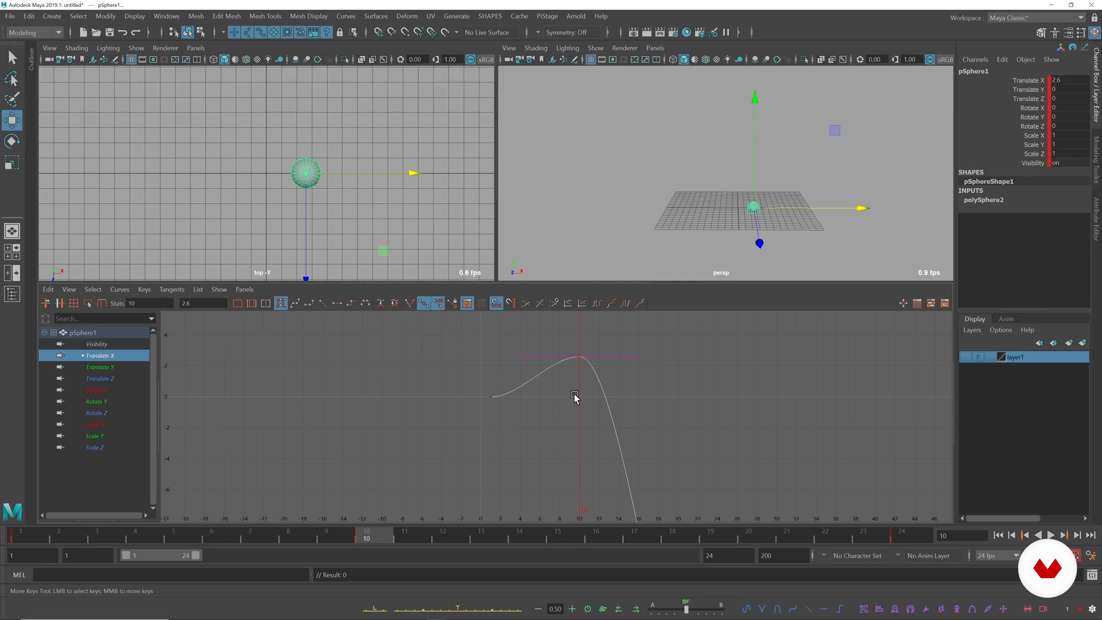
# - Copy the previous key's value onto the frame 10 Translate X key, and then tween it 80% with the previous key
pyautogui.click(400, 607)
pyautogui.click(409, 607)
pyautogui.click(419, 607)
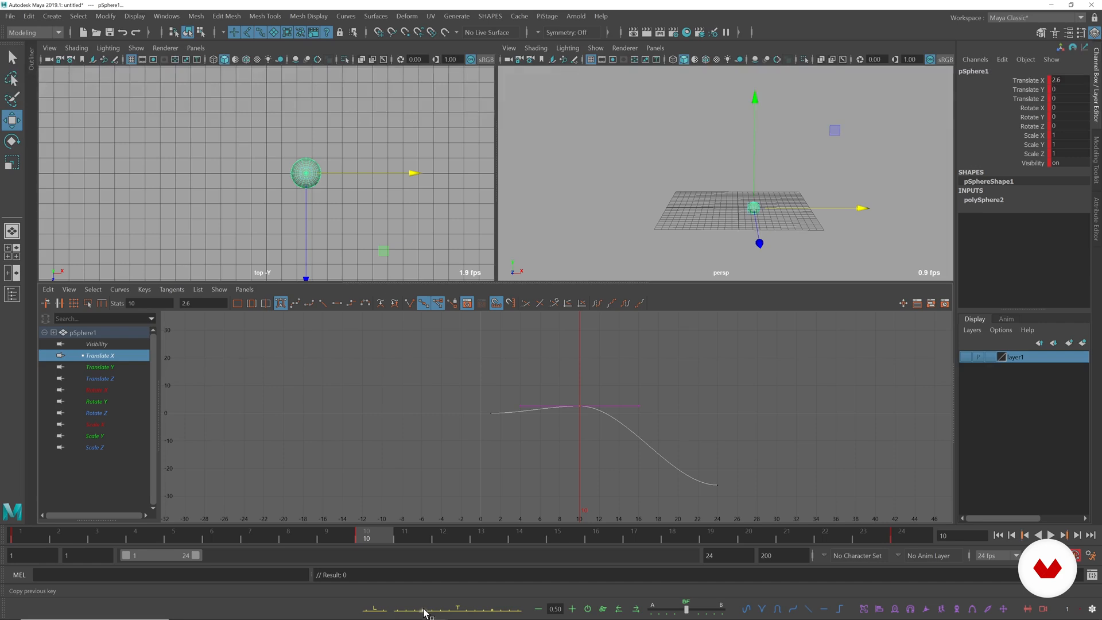
pyautogui.click(424, 611)
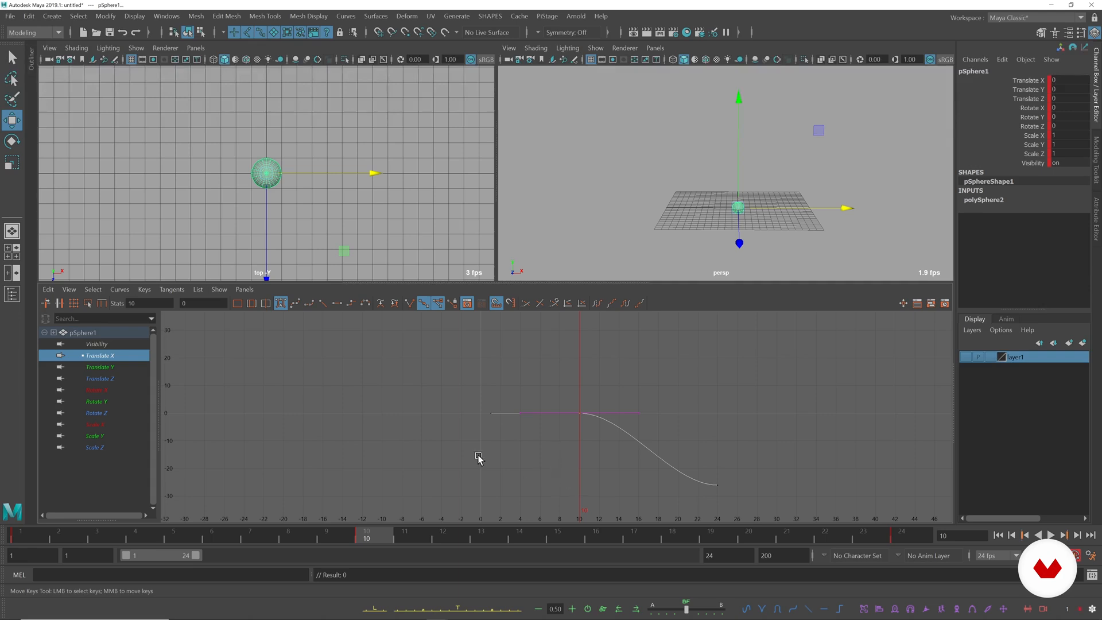
pyautogui.scroll(3, 580, 404)
pyautogui.scroll(-2, 728, 403)
pyautogui.click(441, 609)
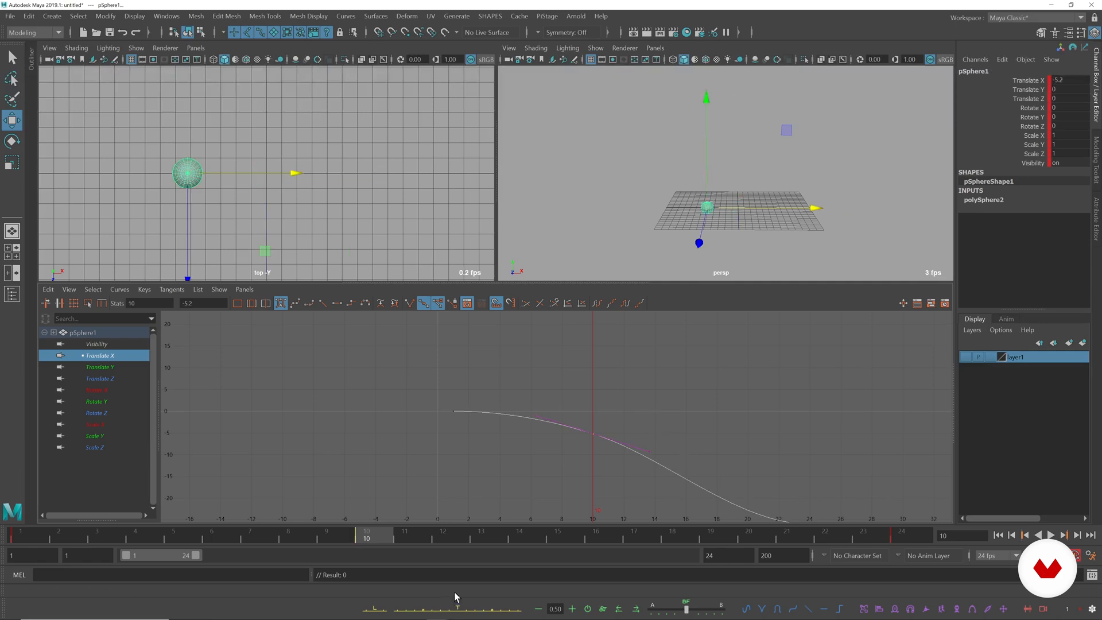
# - Add a Translate X in-between key at frame 18, tweened towards the next key to a value of -21.84
pyautogui.scroll(-4, 761, 425)
pyautogui.hotkey('alt', '.')
pyautogui.hotkey('alt', '.')
pyautogui.hotkey('alt', '.')
pyautogui.hotkey('alt', '.')
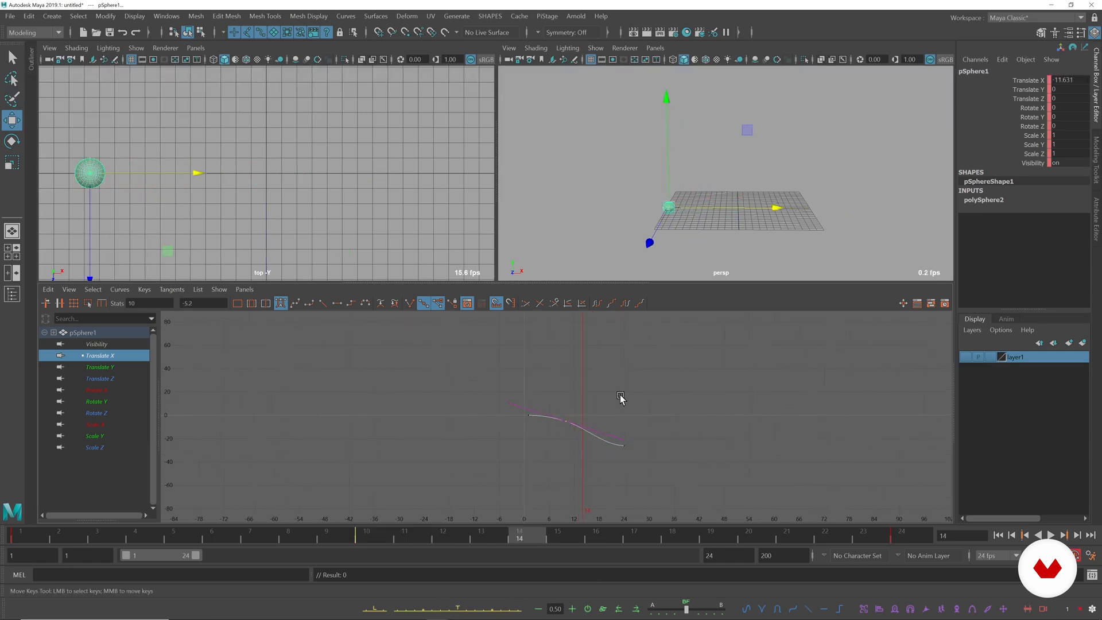
pyautogui.hotkey('alt', '.')
pyautogui.hotkey('alt', '.')
pyautogui.hotkey('alt', '.')
pyautogui.hotkey('alt', '.')
pyautogui.moveTo(644, 408)
pyautogui.keyDown('alt'); pyautogui.mouseDown(button='right')
pyautogui.moveTo(622, 414)
pyautogui.moveTo(648, 421)
pyautogui.mouseUp(button='right'); pyautogui.keyUp('alt')
pyautogui.keyDown('alt'); pyautogui.moveTo(648, 422); pyautogui.dragTo(640, 352, button='middle'); pyautogui.keyUp('alt')
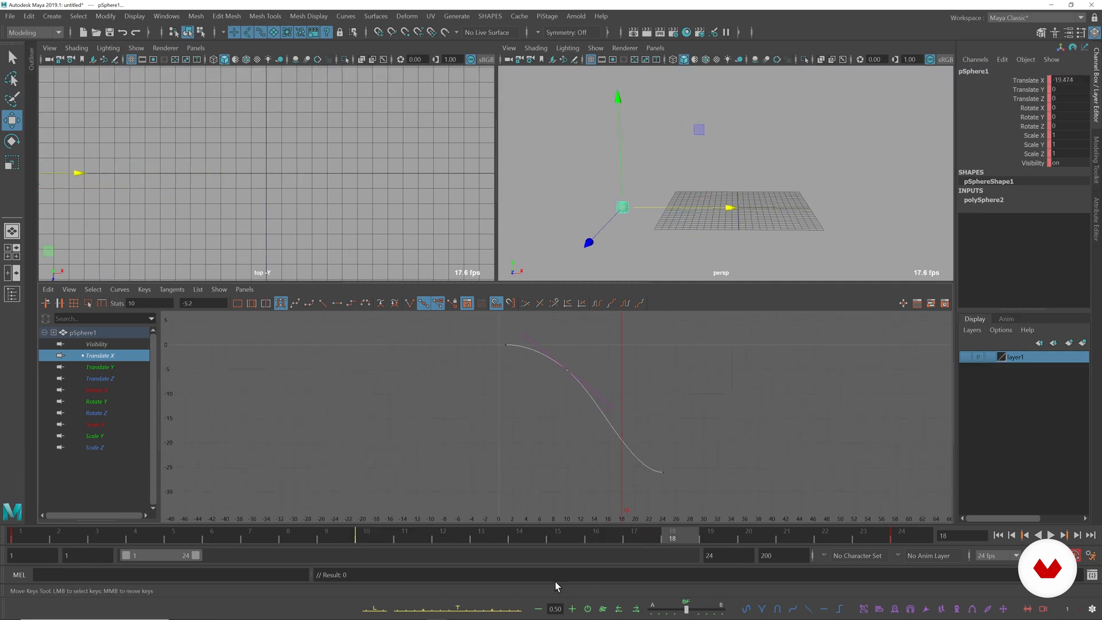
pyautogui.hotkey('ctrl', 'z')
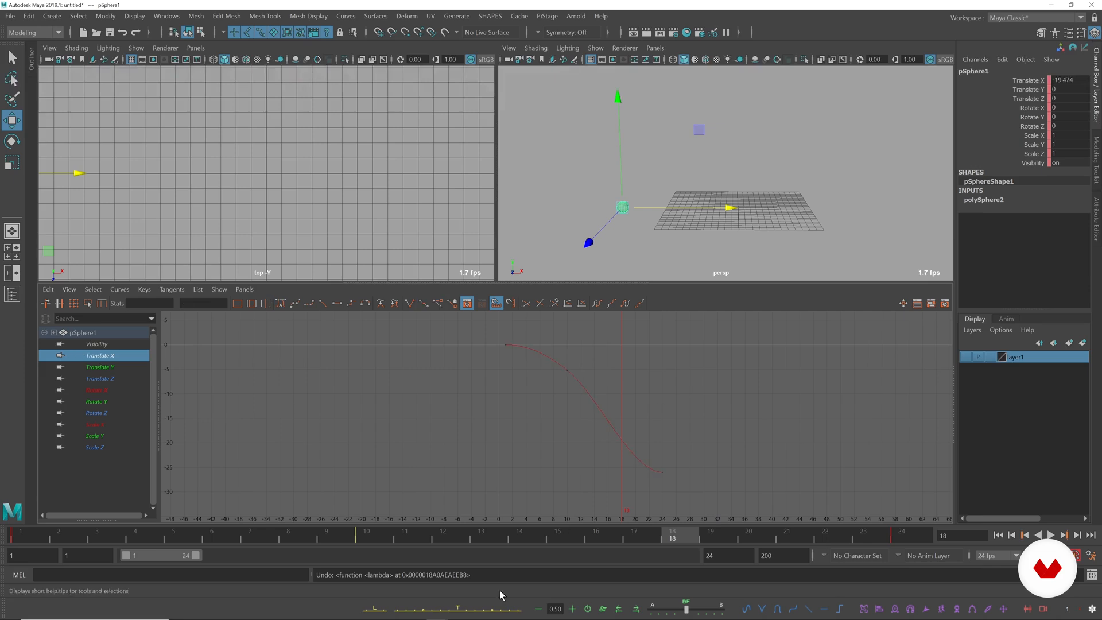
pyautogui.click(484, 609)
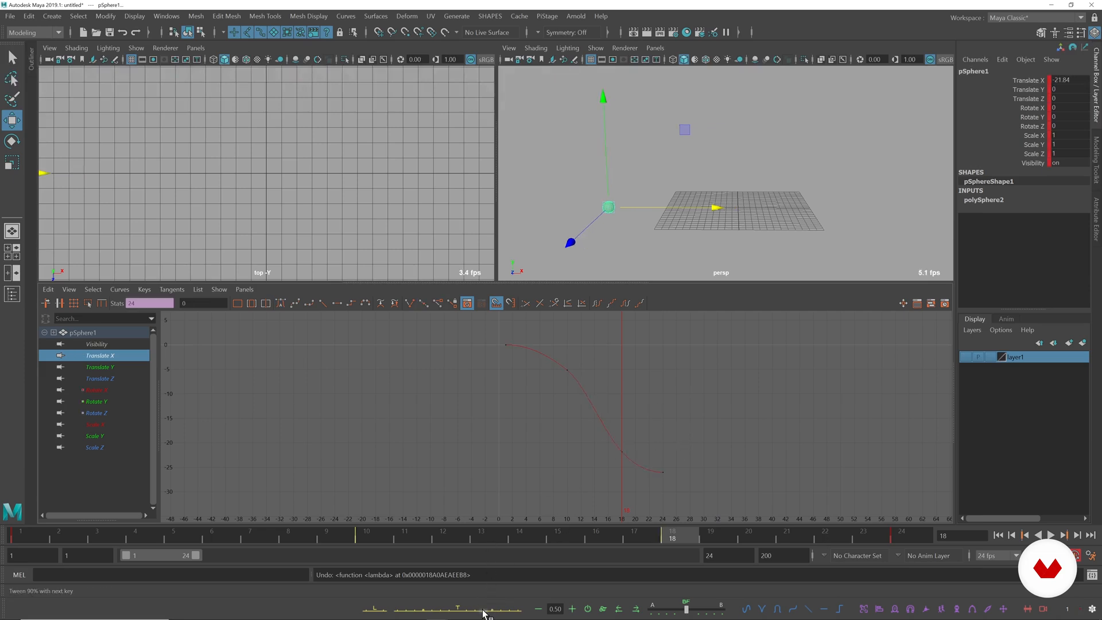
# - Tween the frame 10 Translate X key 90% with the previous key and play the animation in the perspective view
pyautogui.press(',')
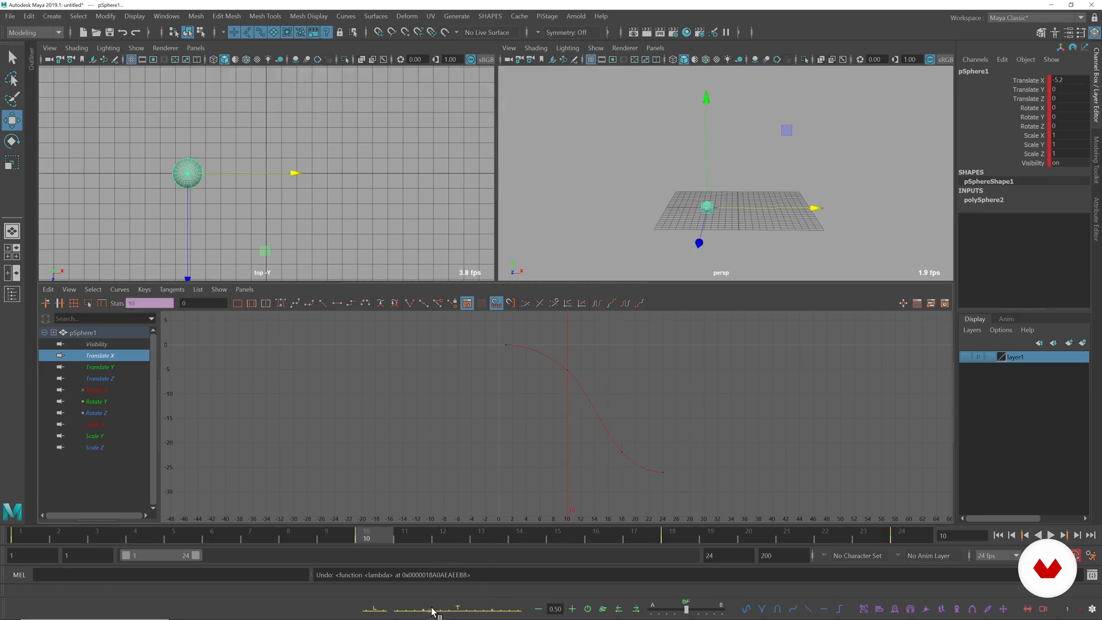
pyautogui.moveTo(591, 361); pyautogui.dragTo(546, 397)
pyautogui.click(431, 610)
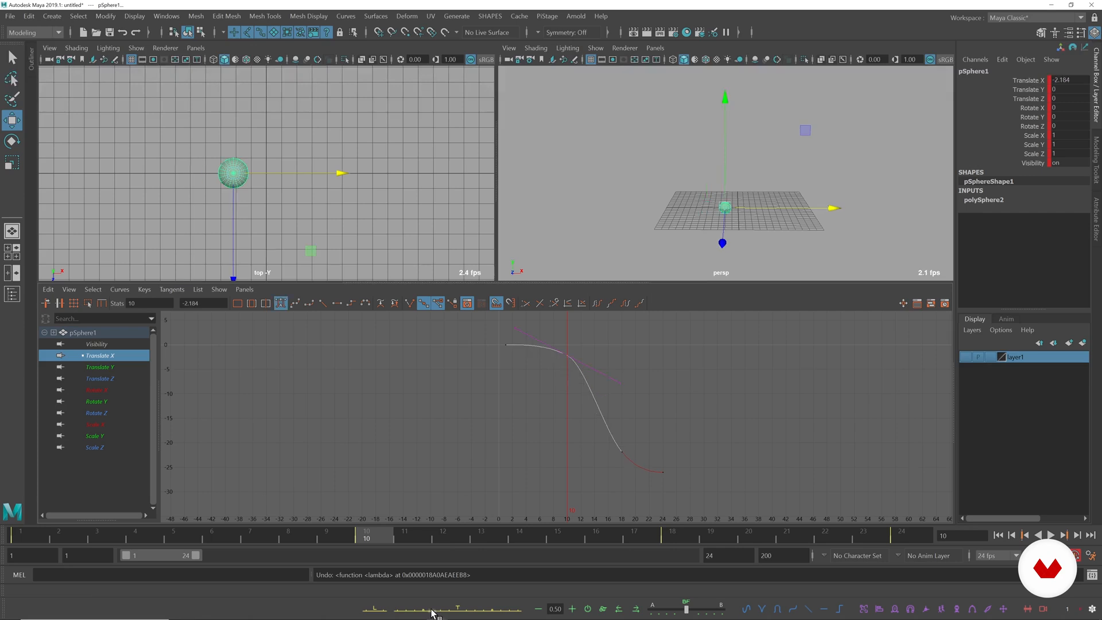
pyautogui.hotkey('alt', 'v')
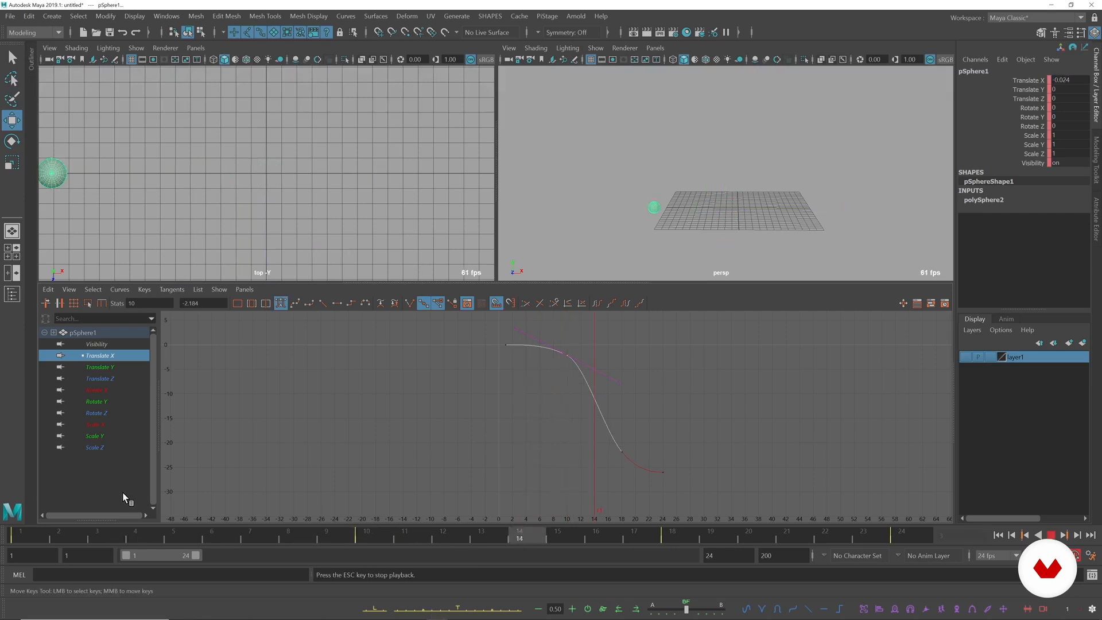
pyautogui.keyDown('alt'); pyautogui.moveTo(725, 214); pyautogui.dragTo(746, 204); pyautogui.keyUp('alt')
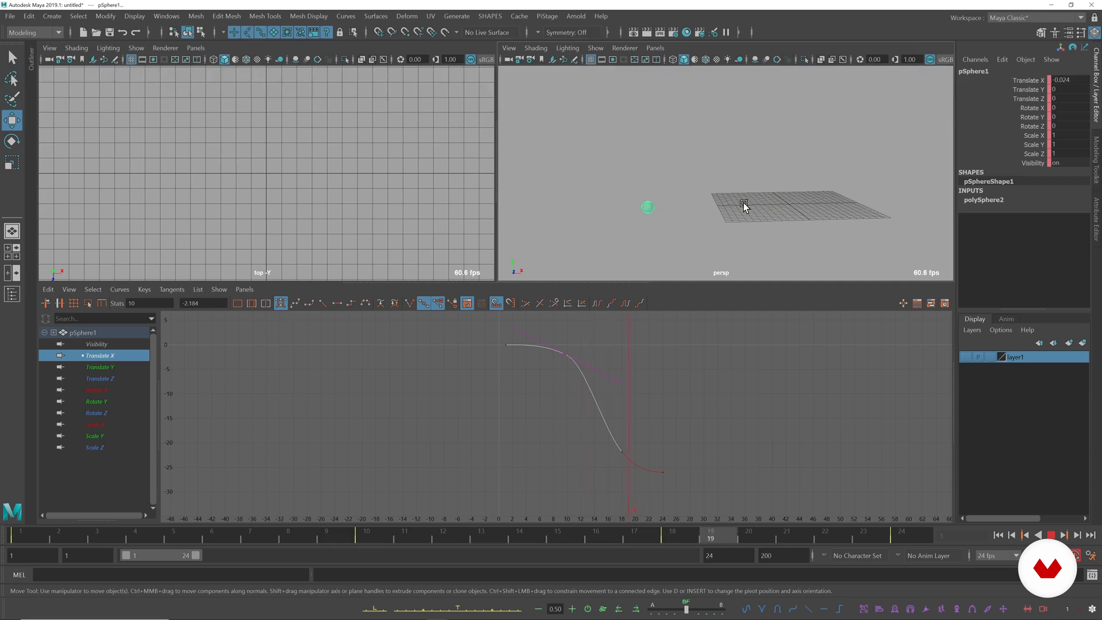
pyautogui.hotkey('alt', 'v')
# - Move the last Translate X key from frame 24 to frame 38 and play the animation
pyautogui.press('.')
pyautogui.moveTo(686, 455); pyautogui.dragTo(633, 493)
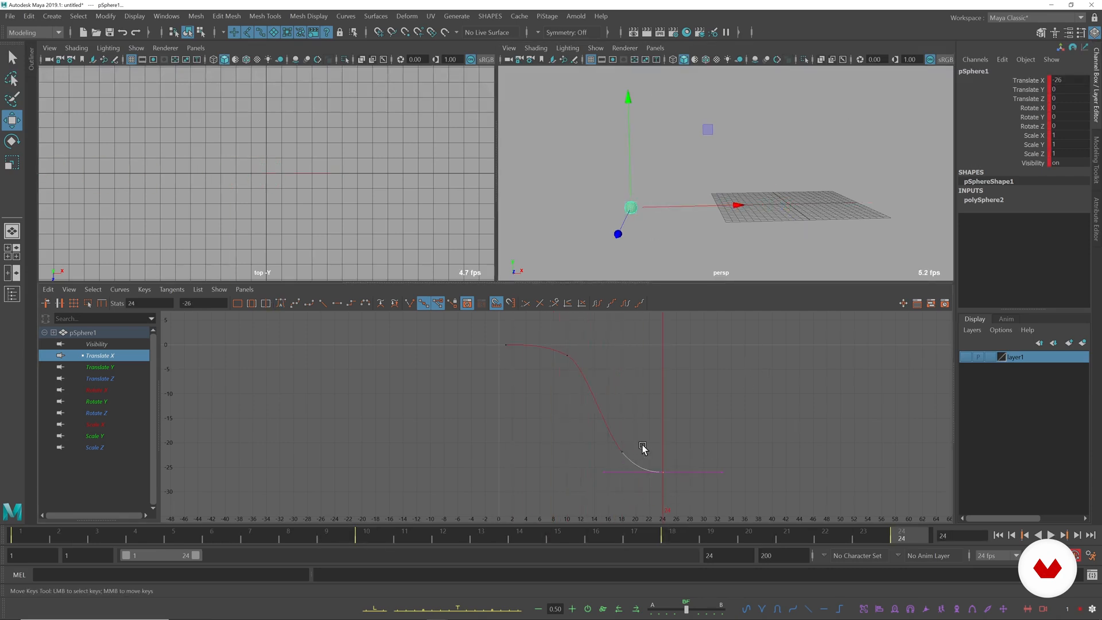
pyautogui.keyDown('shift'); pyautogui.moveTo(653, 448); pyautogui.dragTo(763, 445, button='middle'); pyautogui.keyUp('shift')
pyautogui.hotkey('alt', 'v')
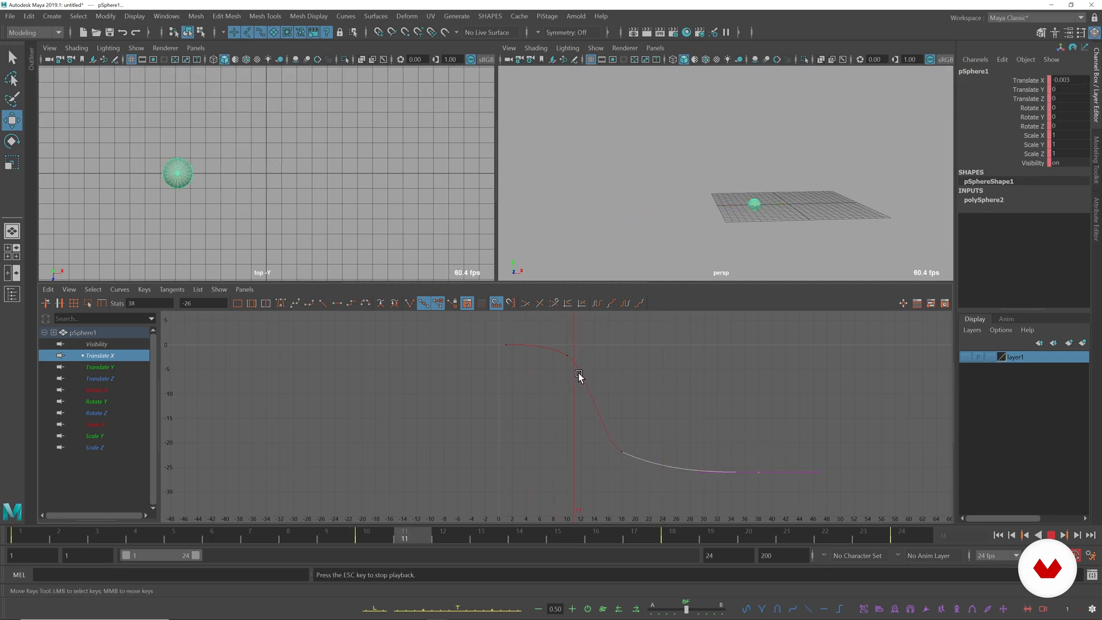
pyautogui.hotkey('alt', 'v')
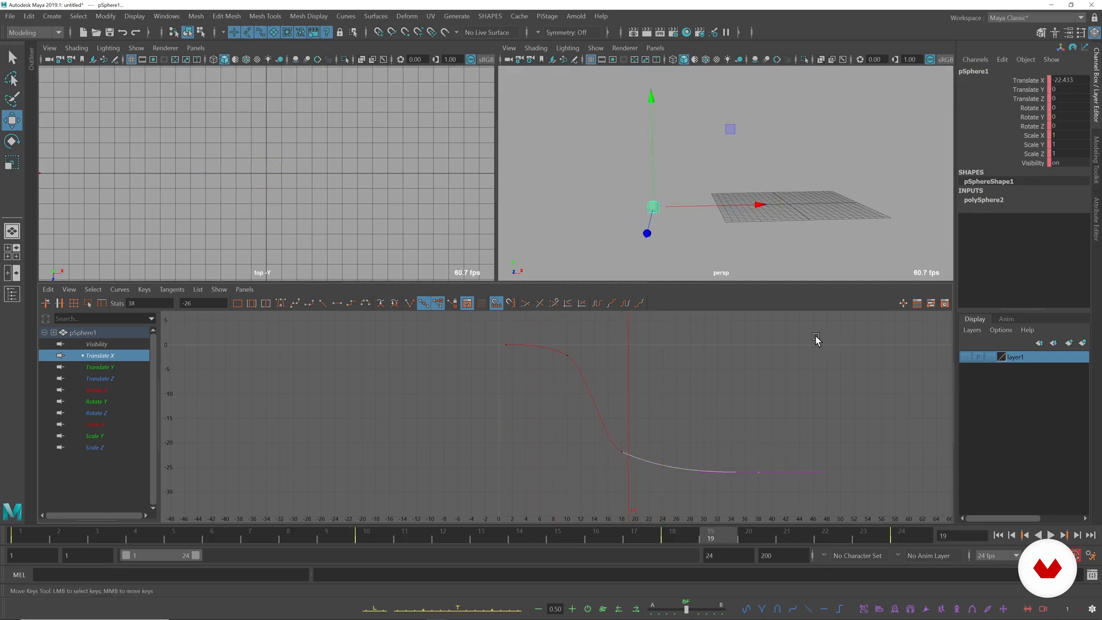
pyautogui.hotkey('alt', 'v')
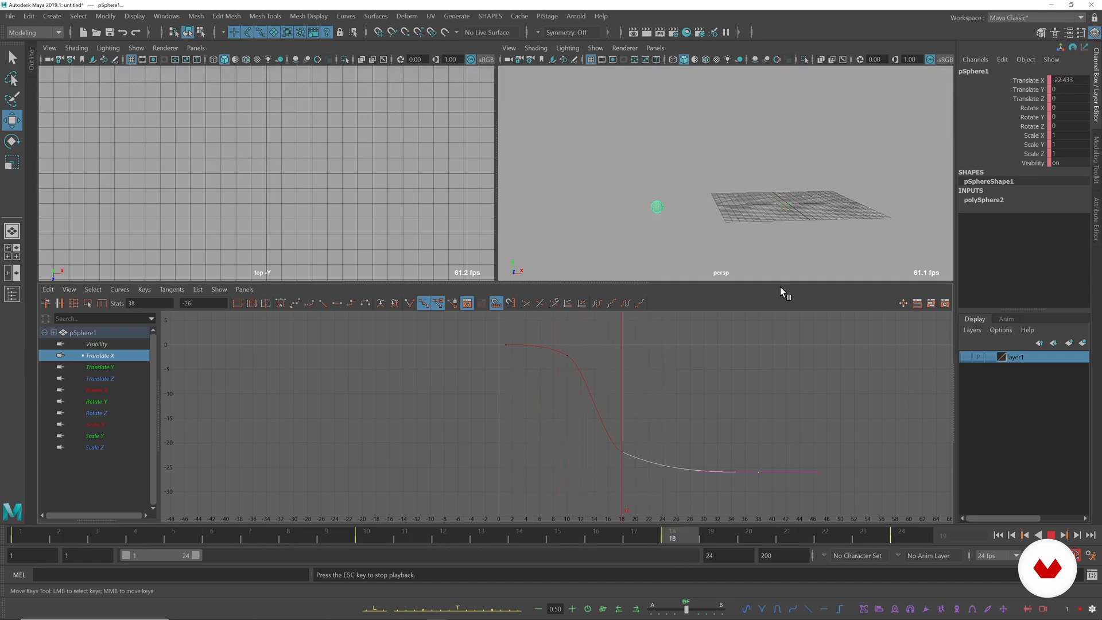
pyautogui.press('Escape')
# - Retime the frame 18 Translate X key to frame 15 and the frame 10 key to frame 11, checking playback in an enlarged perspective view
pyautogui.click(622, 452)
pyautogui.keyDown('shift'); pyautogui.moveTo(672, 418); pyautogui.dragTo(652, 418, button='middle'); pyautogui.keyUp('shift')
pyautogui.click(561, 345)
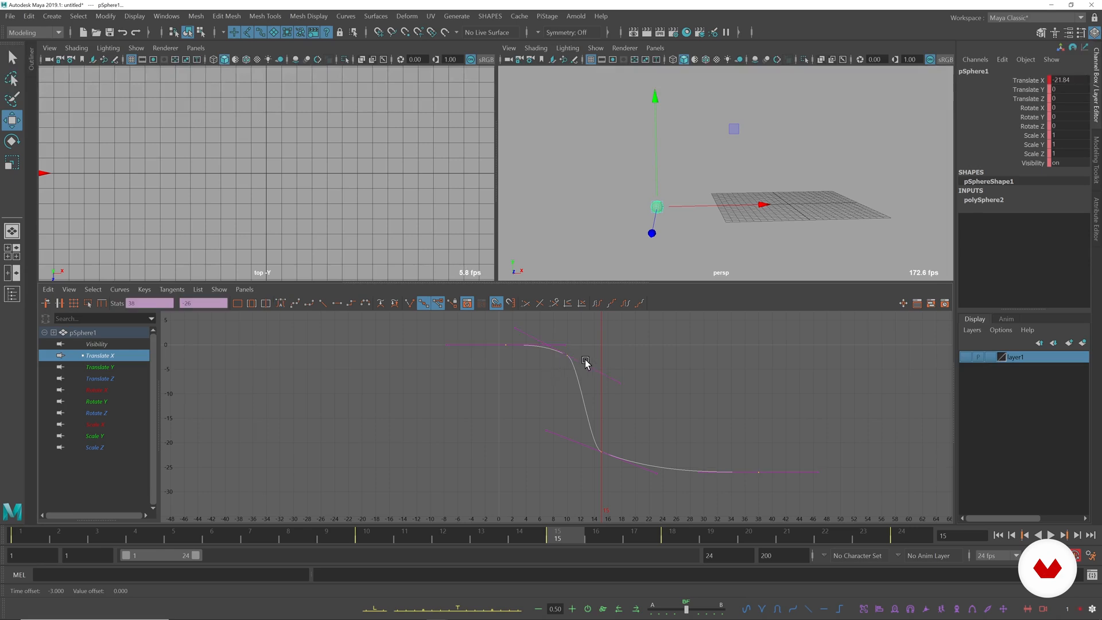
pyautogui.click(590, 355)
pyautogui.keyDown('shift'); pyautogui.moveTo(590, 355); pyautogui.dragTo(610, 357, button='middle'); pyautogui.keyUp('shift')
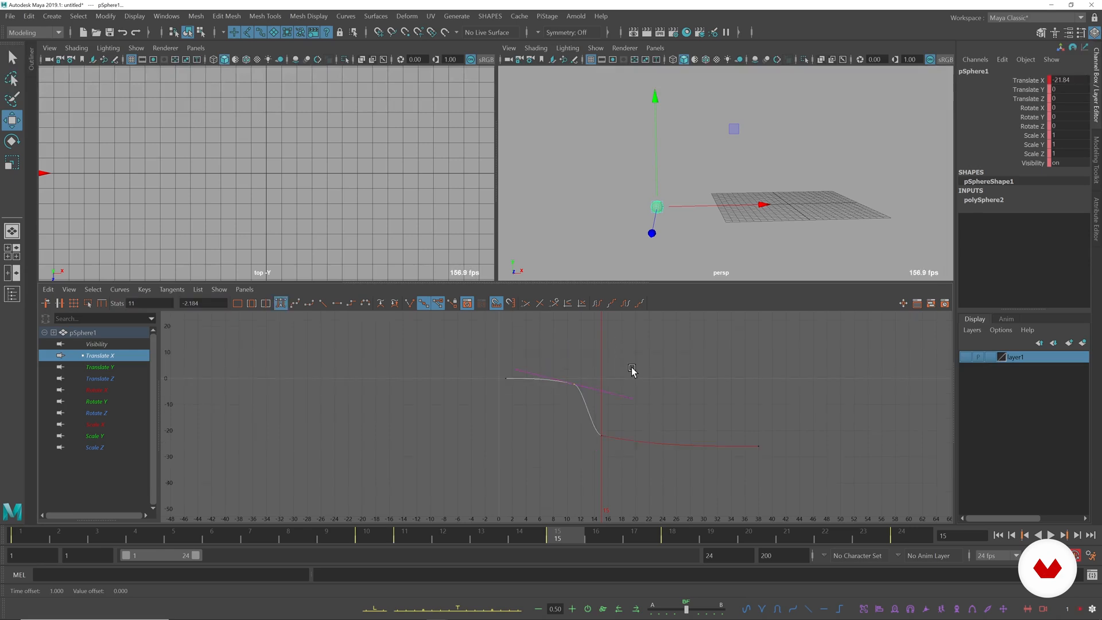
pyautogui.press('space')
pyautogui.hotkey('alt', 'v')
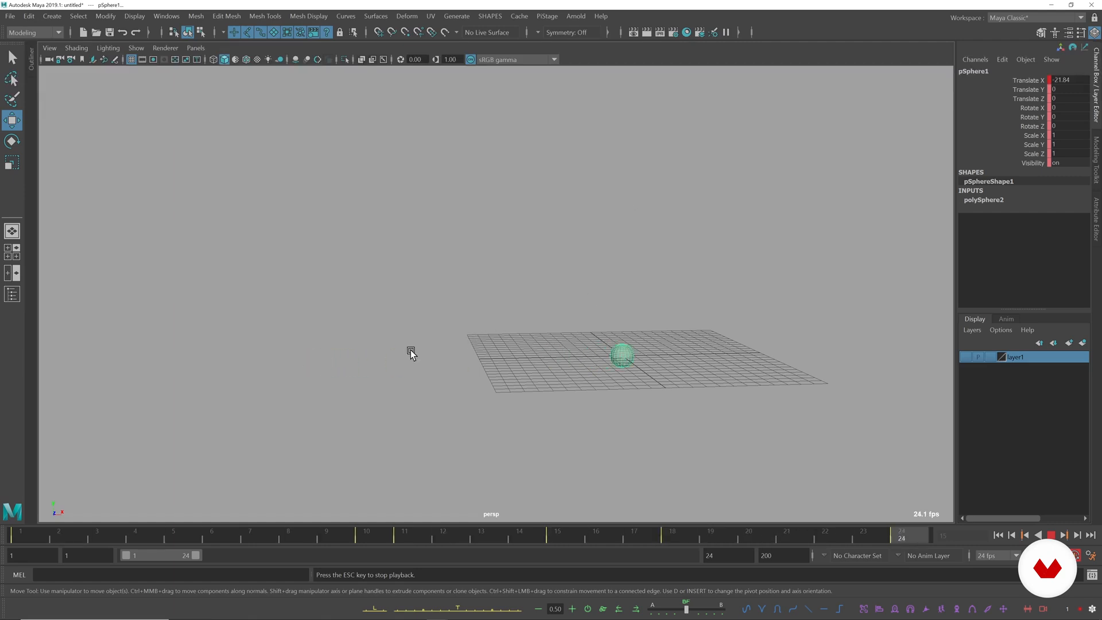
pyautogui.press('space')
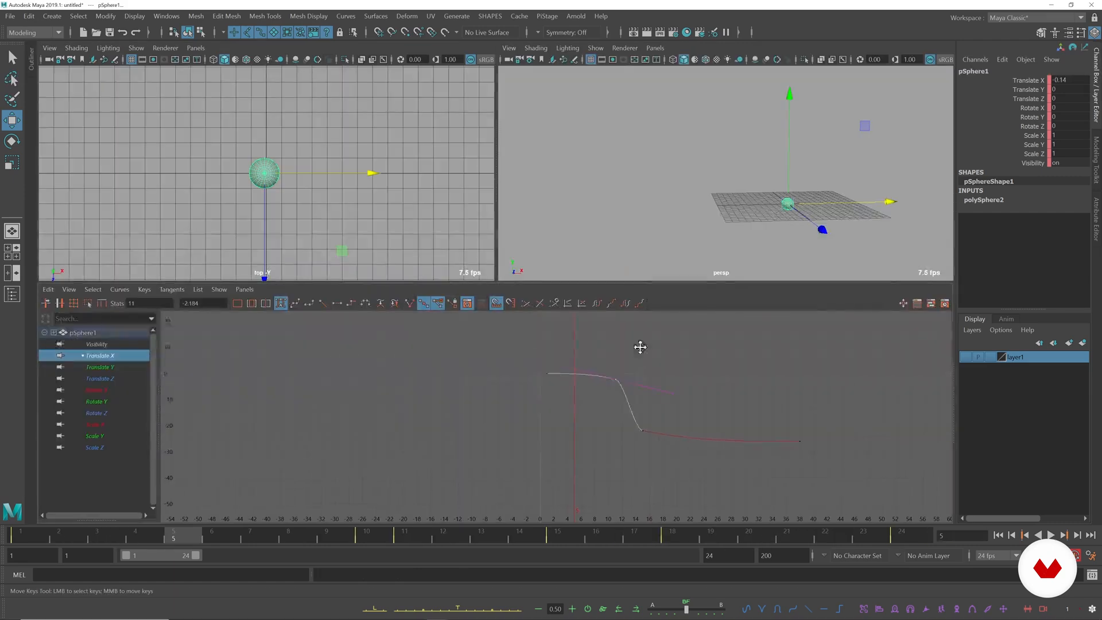
# - Move the last Translate X key to frame 22 and play the animation in the enlarged perspective view
pyautogui.moveTo(947, 422); pyautogui.dragTo(871, 439)
pyautogui.moveTo(868, 394); pyautogui.dragTo(746, 379, button='middle')
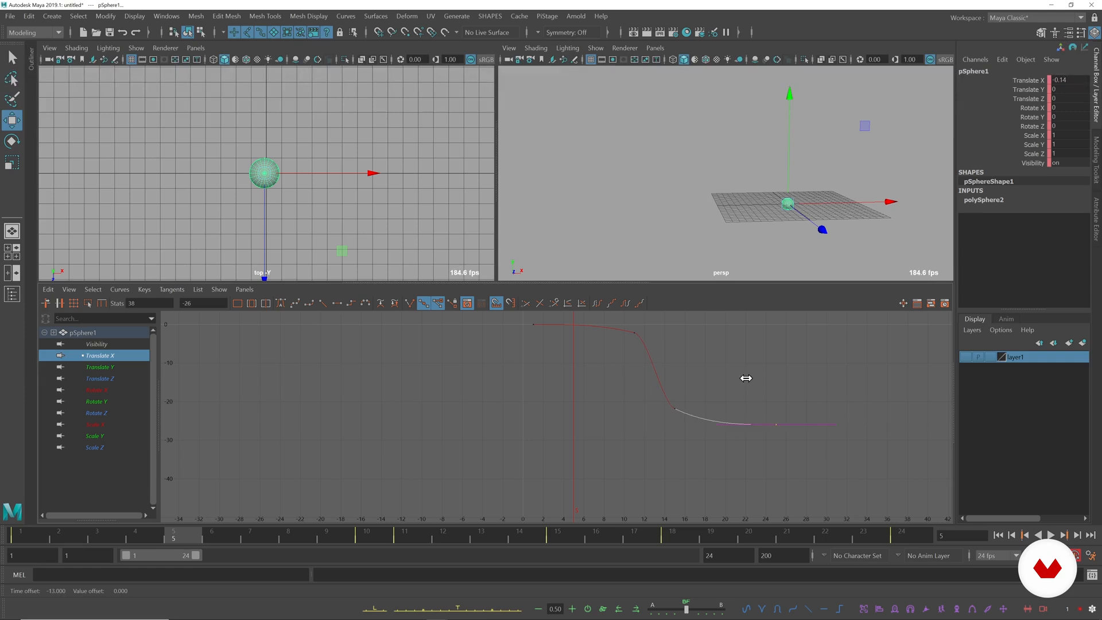
pyautogui.press('space')
pyautogui.hotkey('alt', 'v')
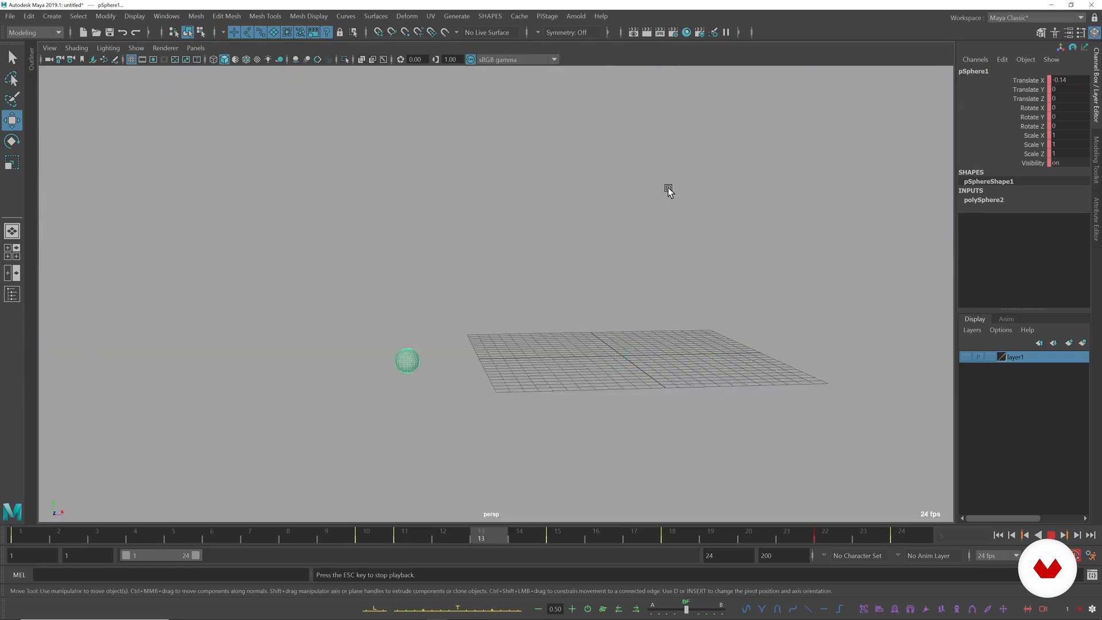
pyautogui.hotkey('alt', 'v')
pyautogui.press('space')
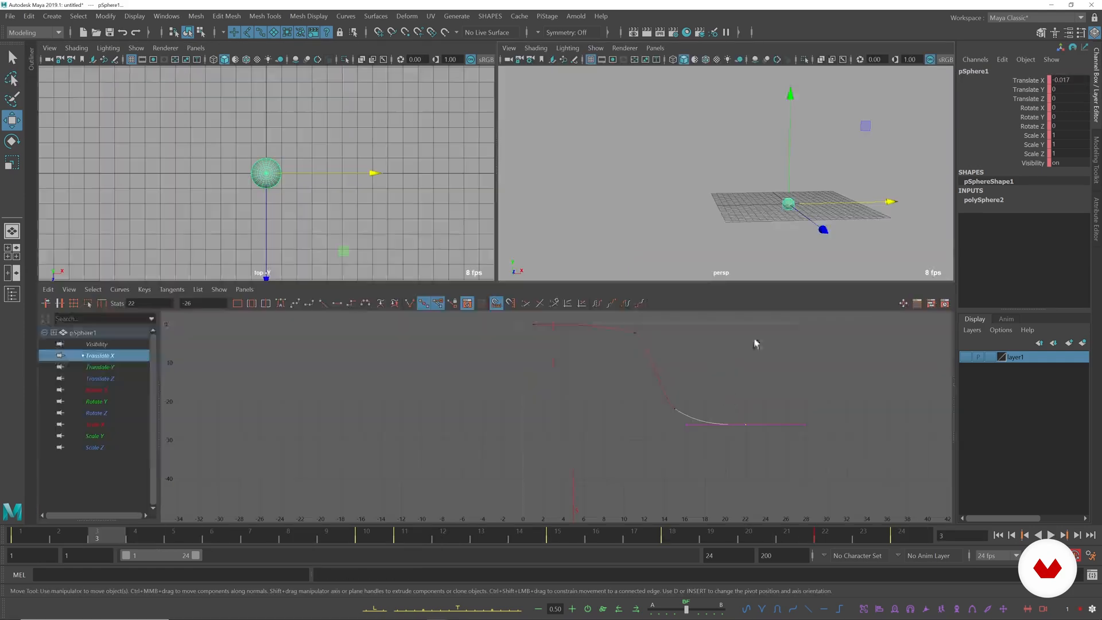
# - Shift the last three Translate X keys 7 frames earlier, to frames 4, 8 and 15, and play the animation
pyautogui.moveTo(614, 317); pyautogui.dragTo(827, 462)
pyautogui.moveTo(827, 462); pyautogui.dragTo(762, 437, button='middle')
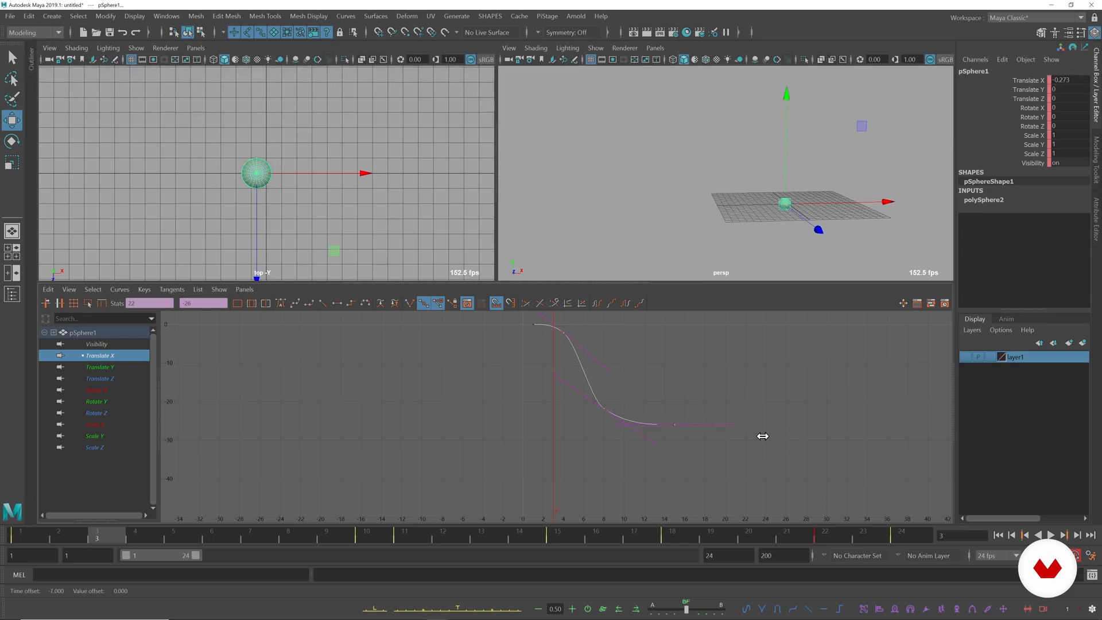
pyautogui.press('space')
pyautogui.hotkey('alt', 'v')
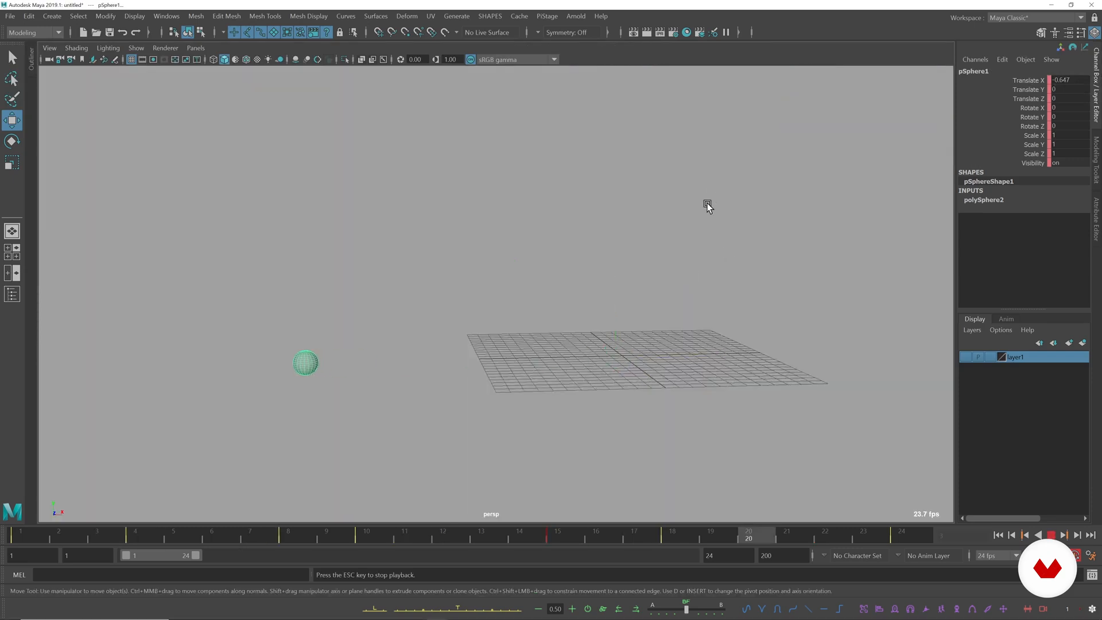
pyautogui.hotkey('alt', 'v')
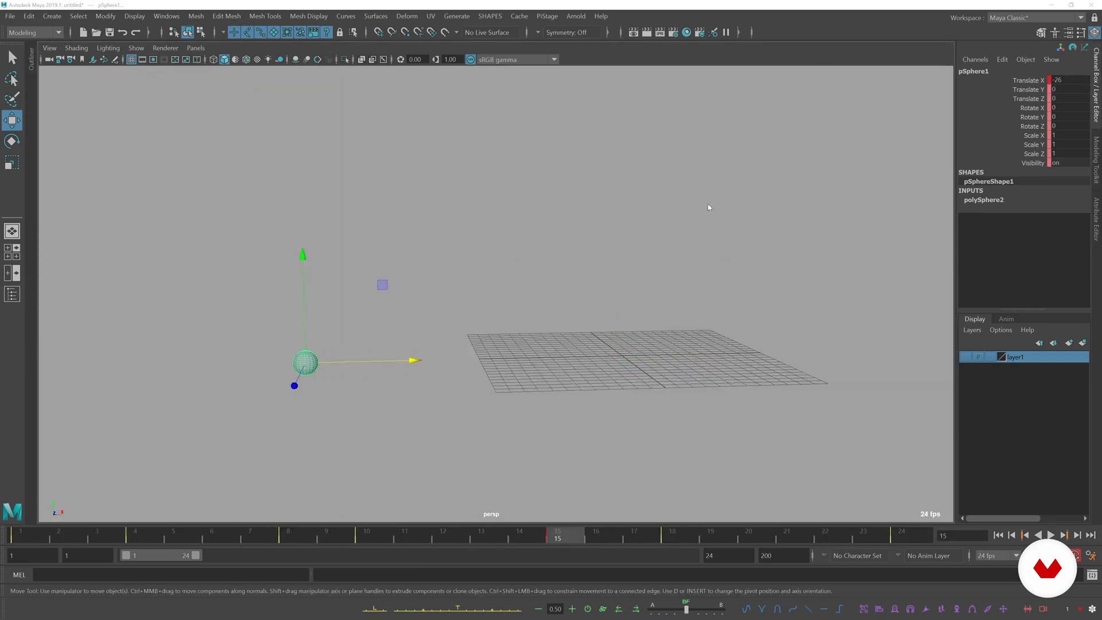
pyautogui.press('space')
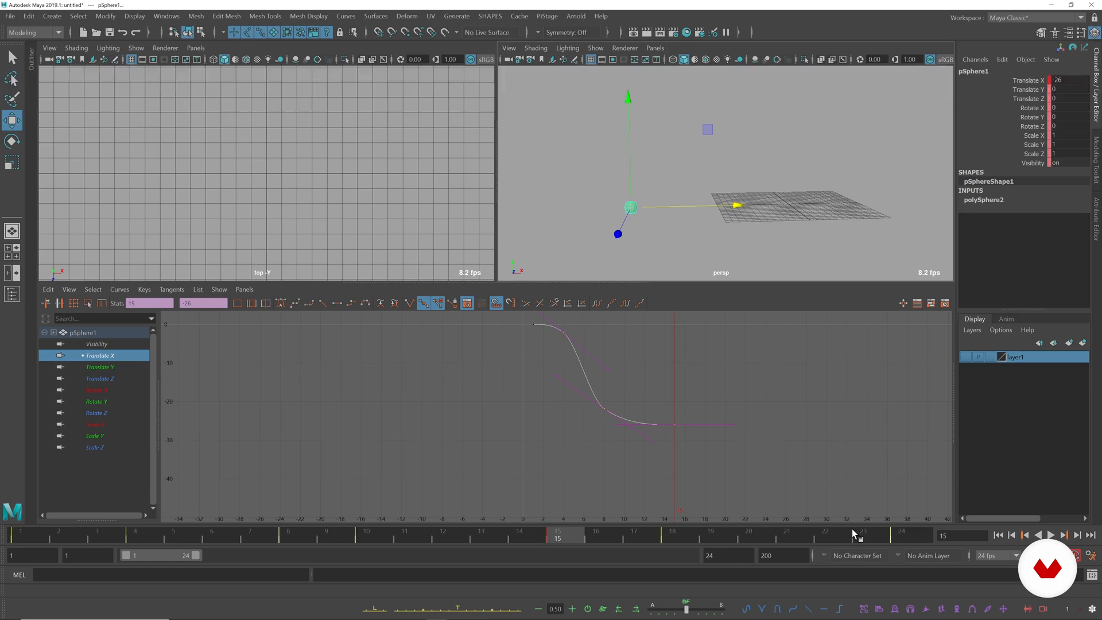
# - Set a key on the sphere at frame 24
pyautogui.click(902, 534)
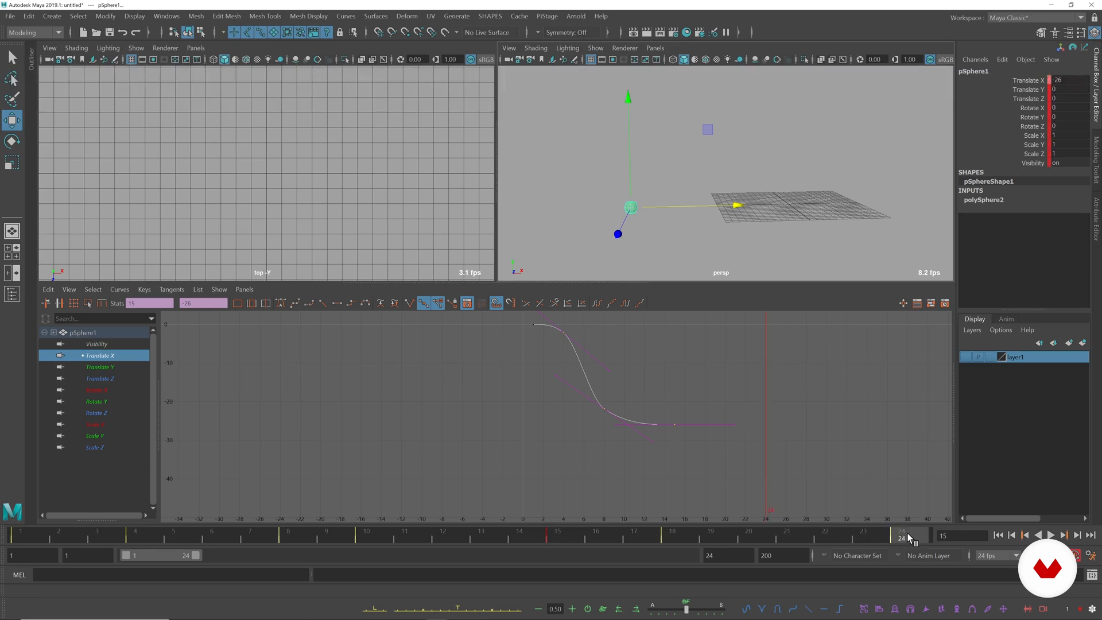
pyautogui.press('s')
pyautogui.keyDown('alt'); pyautogui.moveTo(791, 403); pyautogui.dragTo(803, 397, button='right'); pyautogui.keyUp('alt')
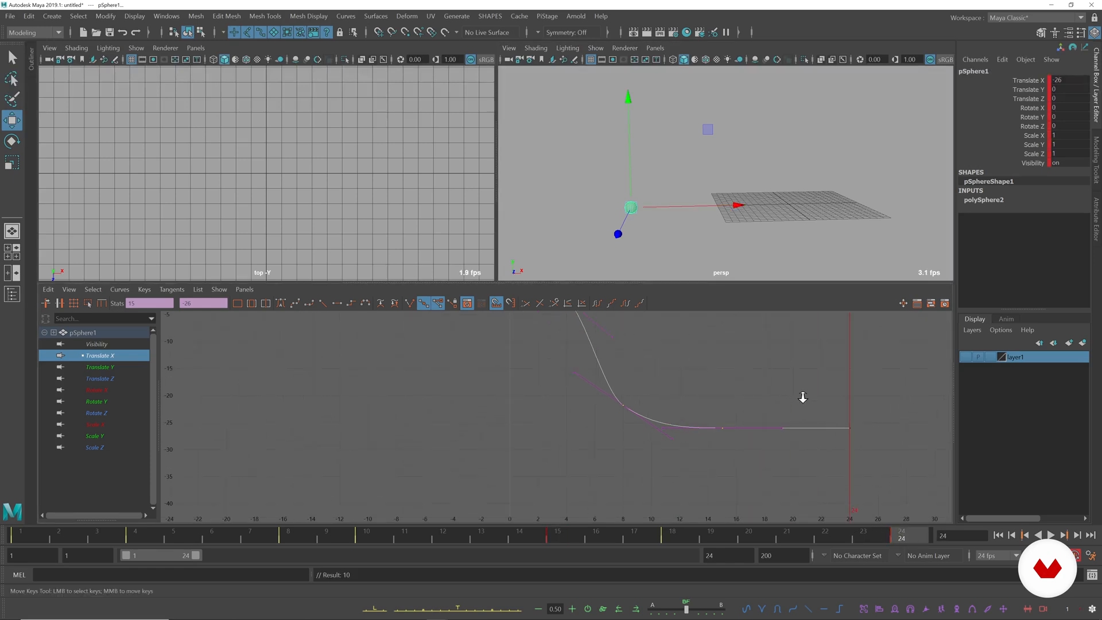
# - Overshoot the next key with the frame 15 Translate X key, reaching -28.08, and play the animation
pyautogui.click(838, 382)
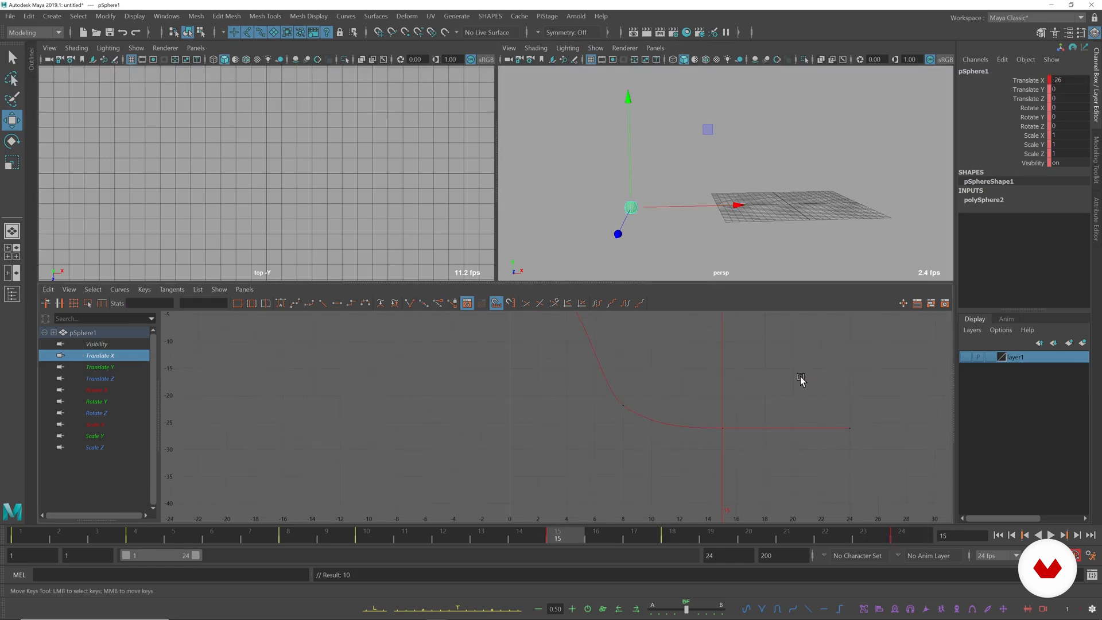
pyautogui.click(502, 610)
pyautogui.press('a')
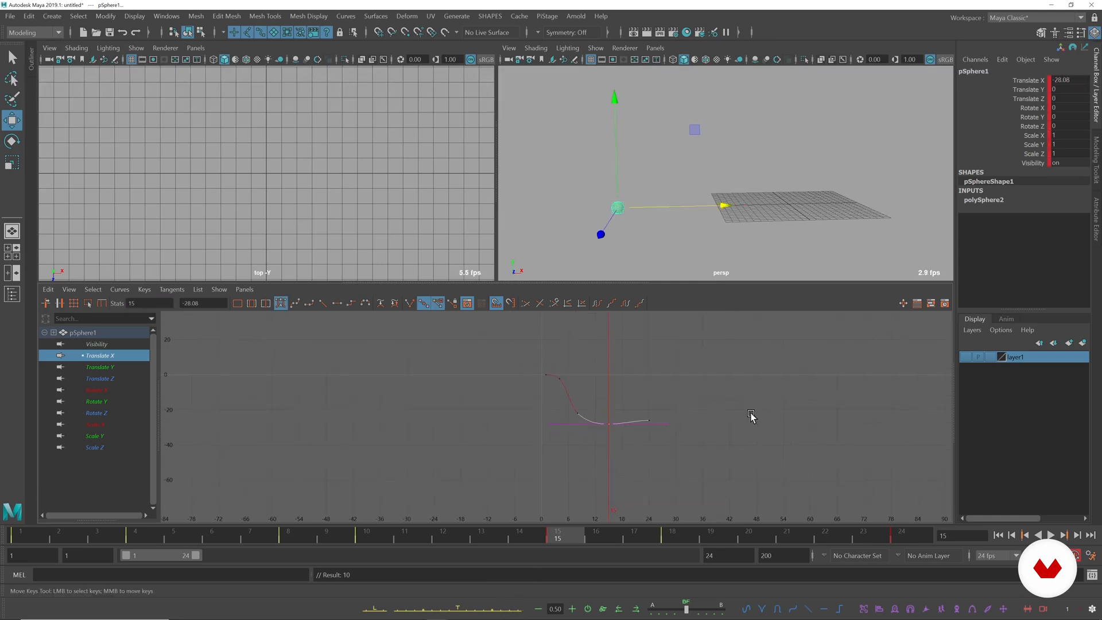
pyautogui.hotkey('alt', 'v')
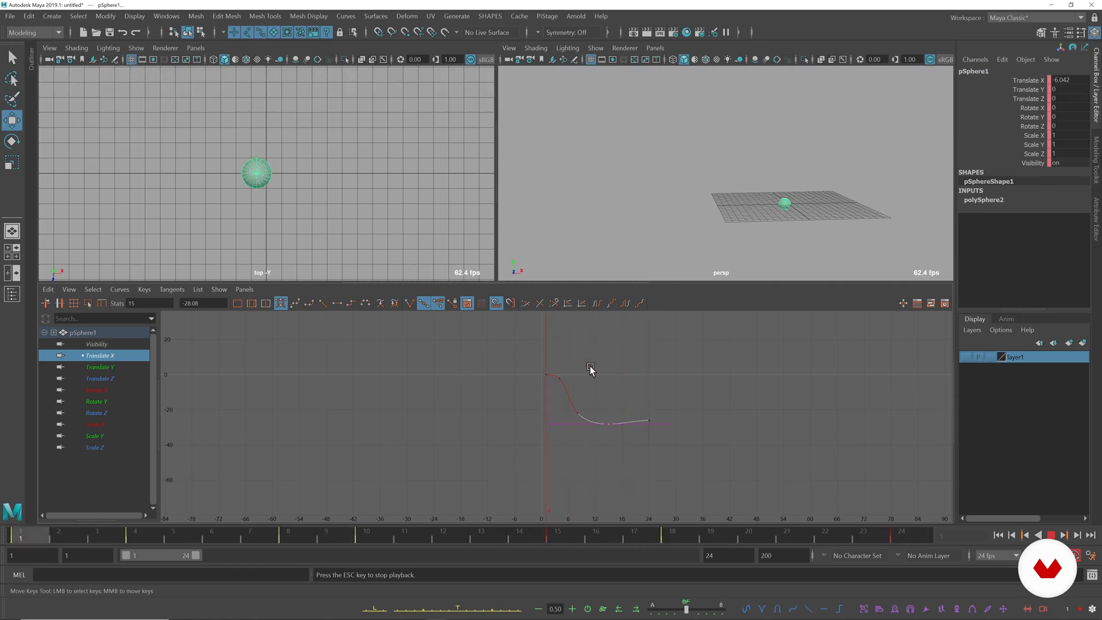
pyautogui.hotkey('alt', 'v')
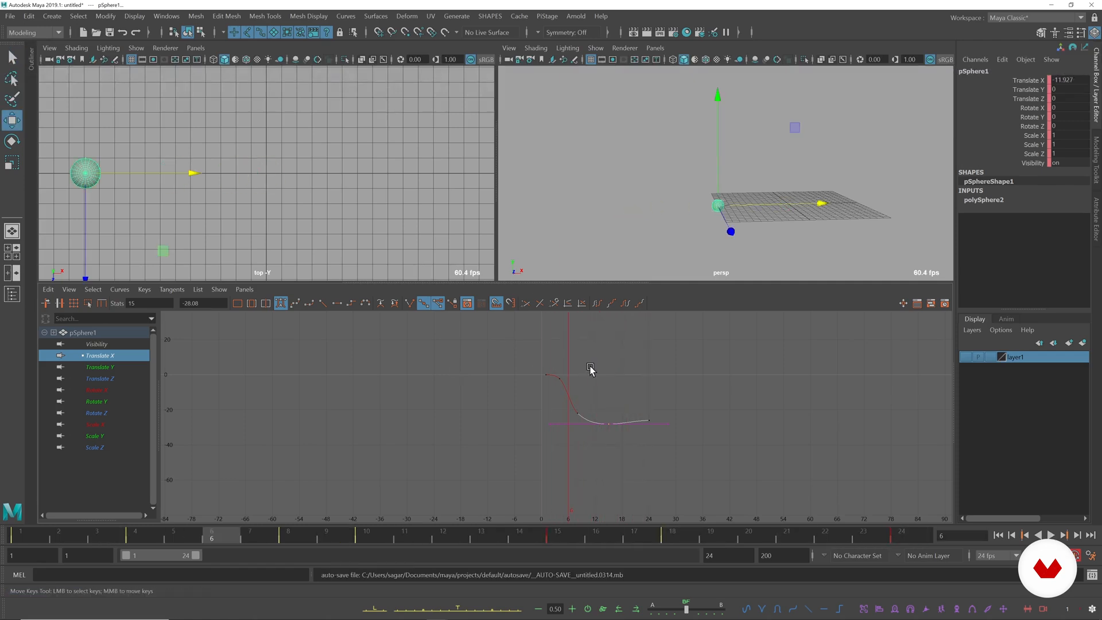